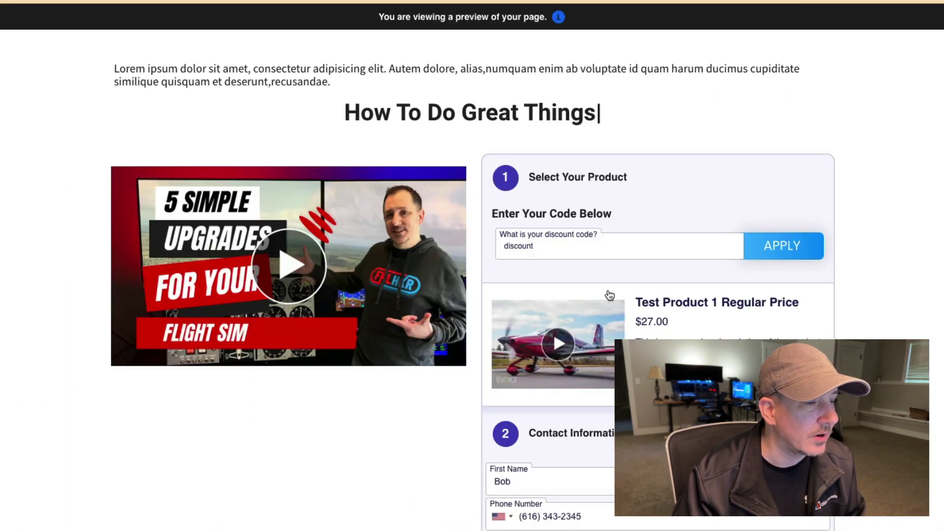
Step: Set the billing country to United Kingdom in the order form preview and check which product is offered
scroll(635, 285, down, 3)
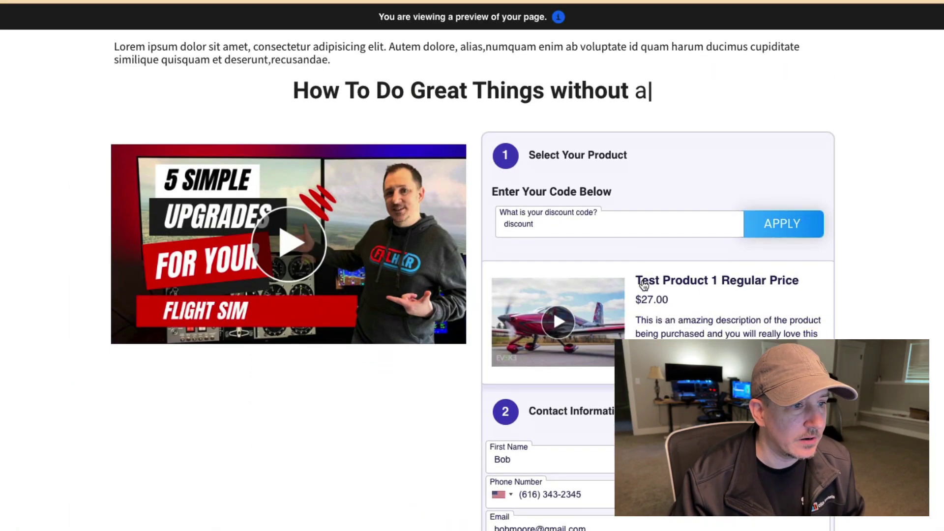
scroll(592, 284, down, 4)
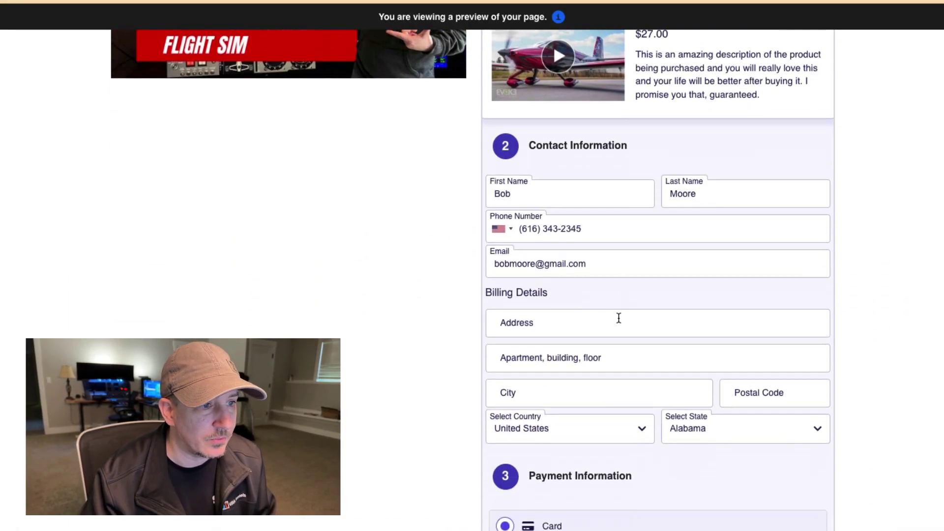
click(563, 424)
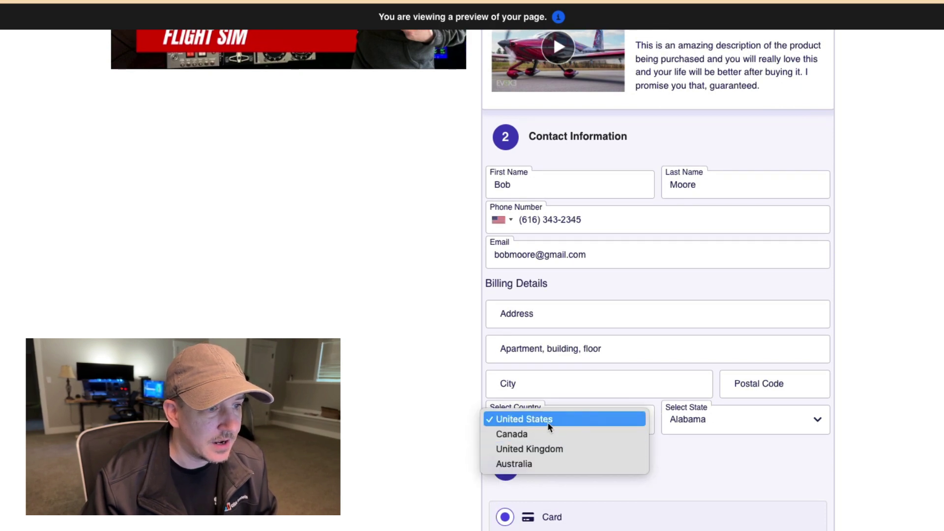
click(574, 448)
scroll(702, 264, up, 5)
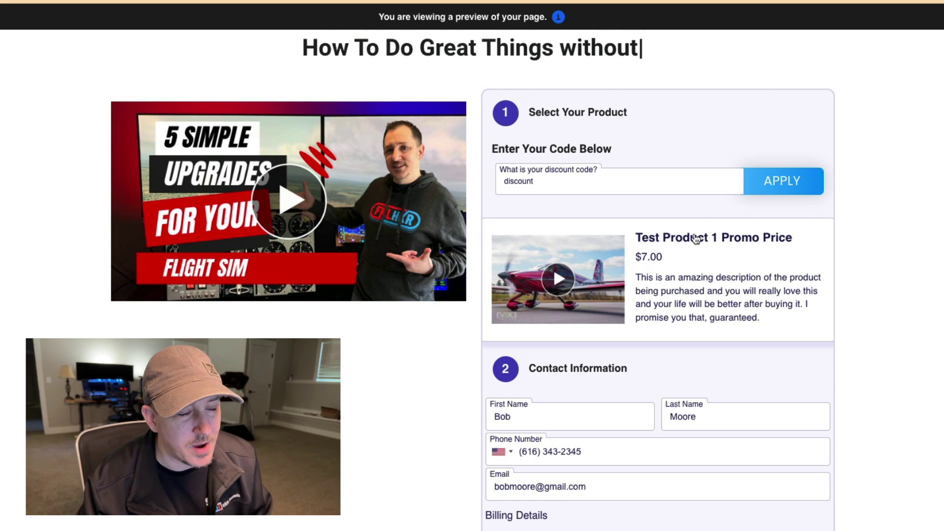
scroll(661, 253, down, 1)
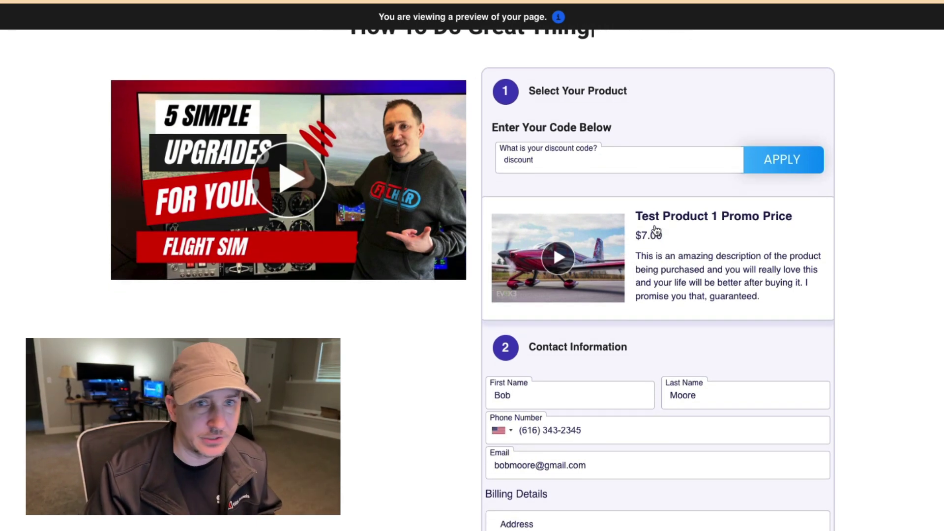
scroll(649, 248, down, 4)
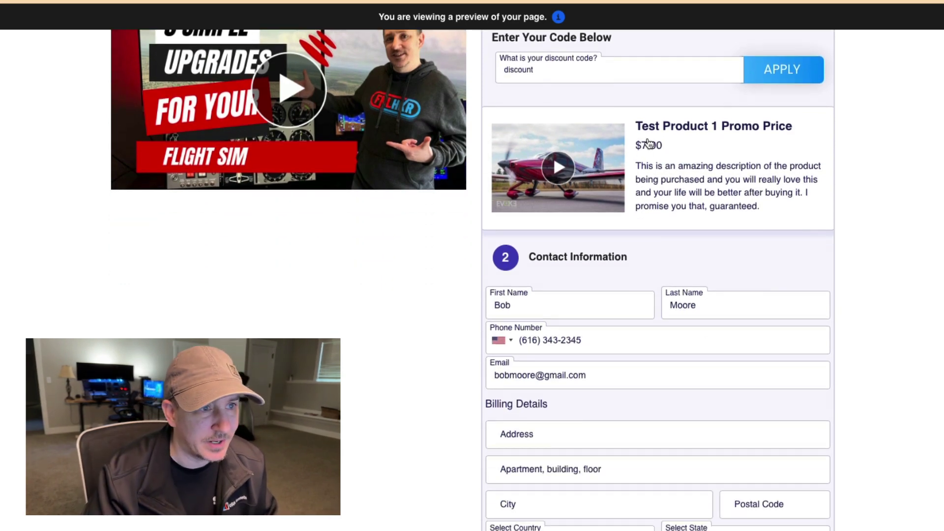
scroll(702, 122, down, 14)
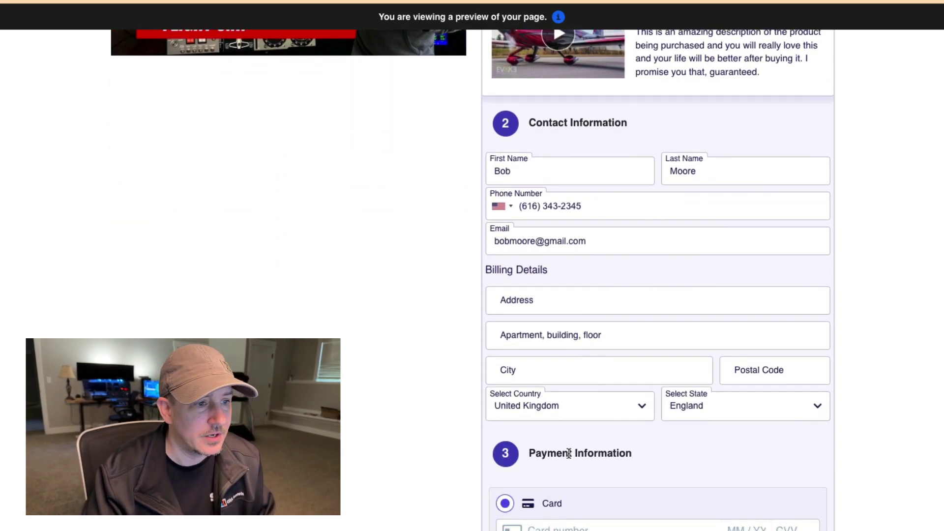
scroll(579, 443, up, 7)
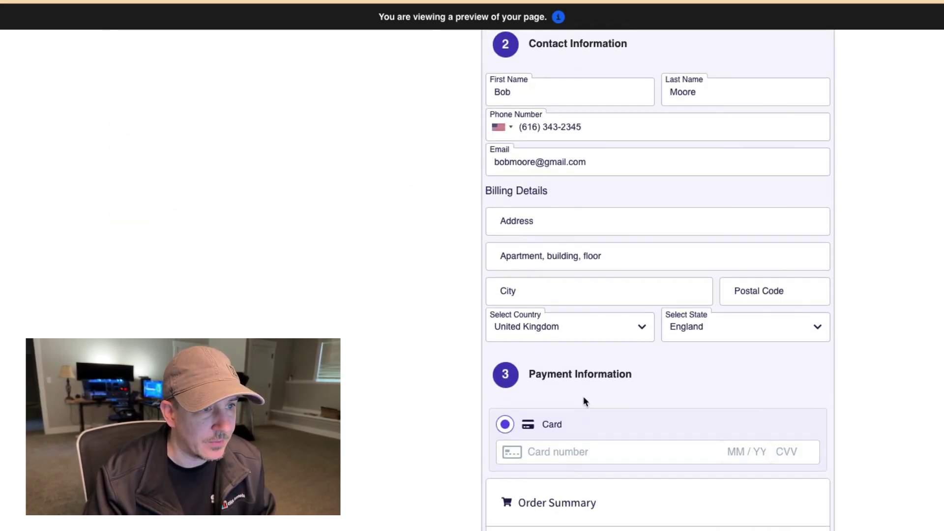
Step: Set the billing country back to United States and check the product offered in the order form
click(574, 333)
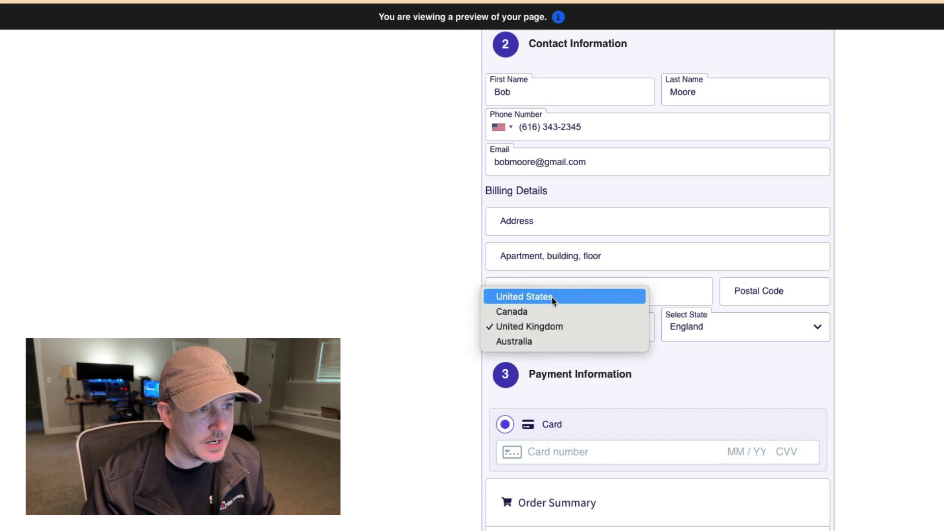
click(552, 297)
scroll(665, 288, up, 12)
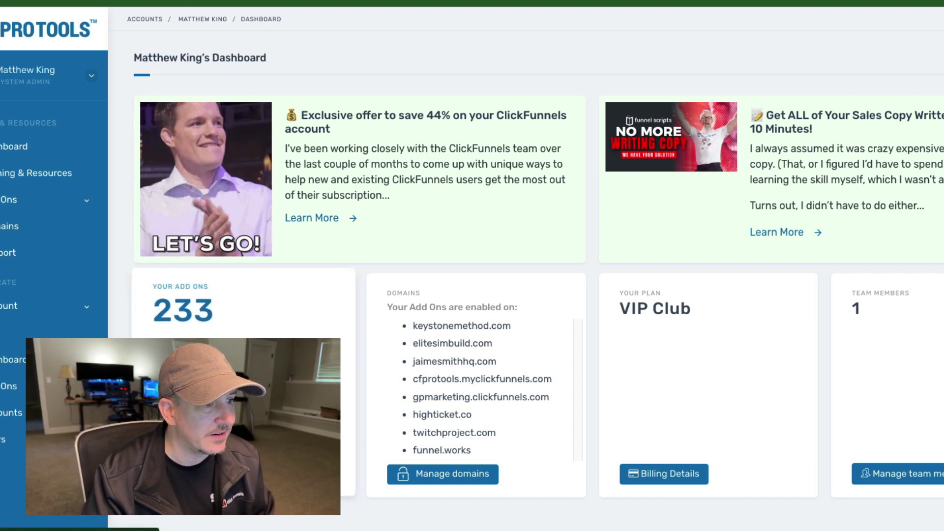
Step: Start a new add-on, search for "international product swapper" and choose International Product Swapper 2.0
click(201, 473)
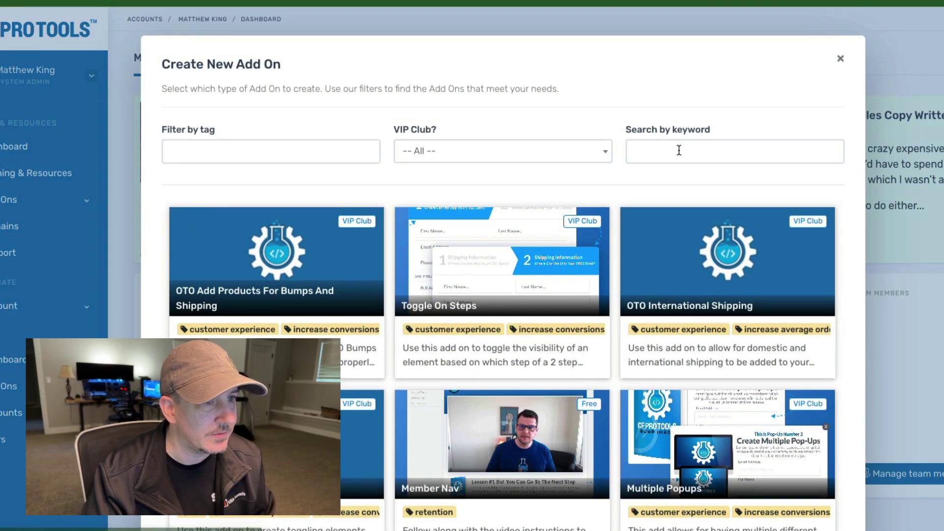
click(686, 152)
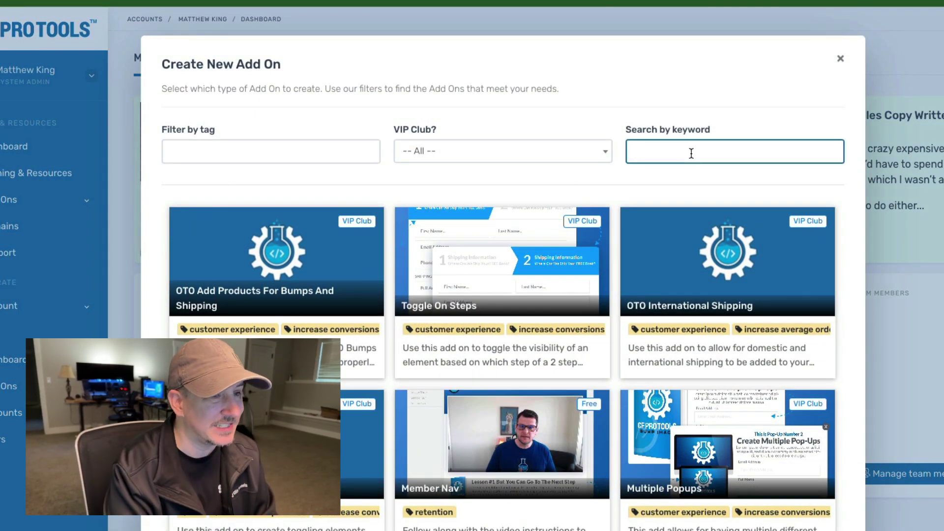
text(inte)
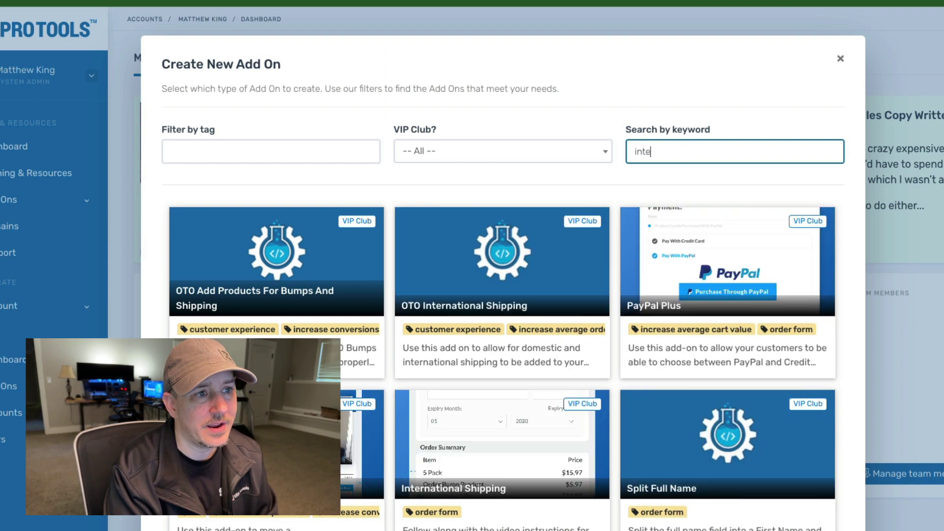
text(rnational p)
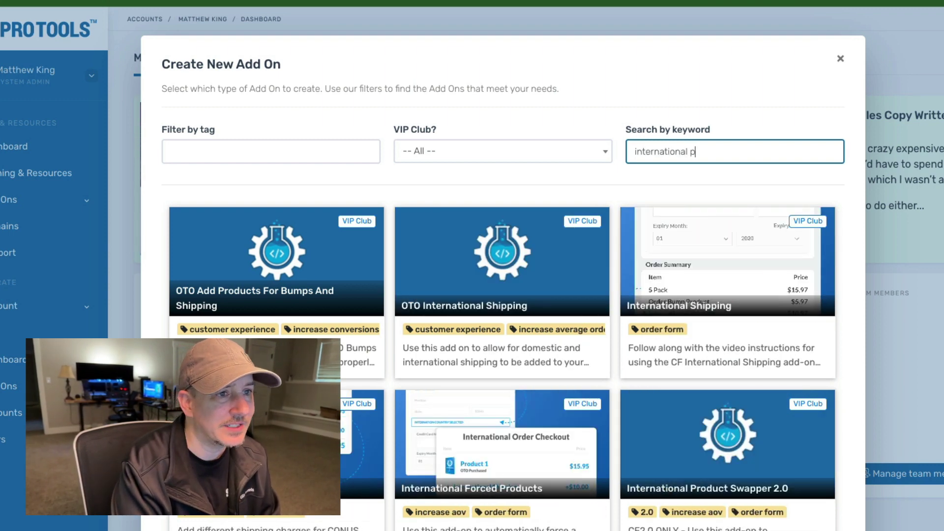
text(roduct swapper)
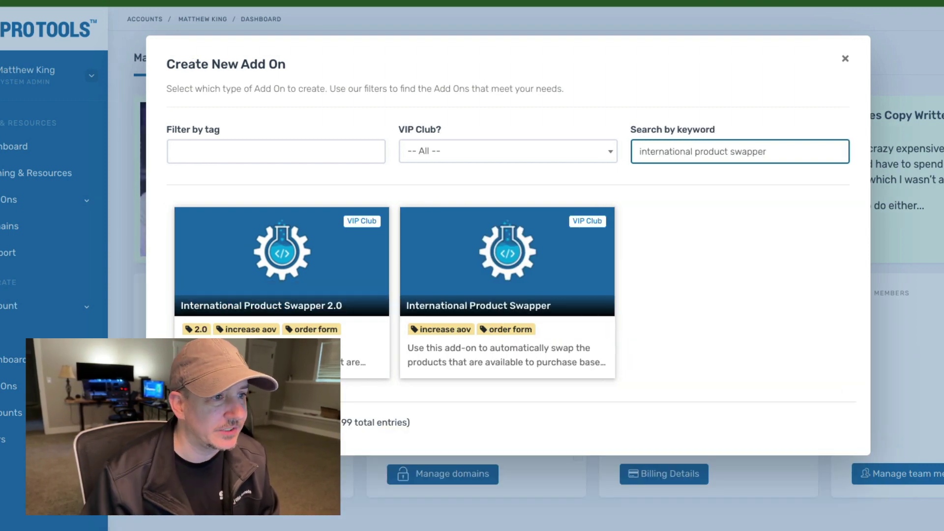
click(682, 187)
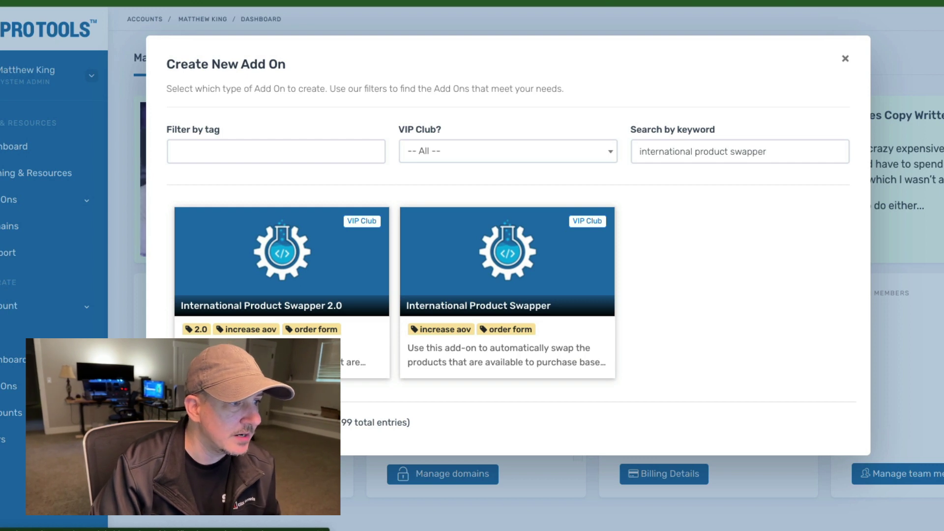
click(275, 285)
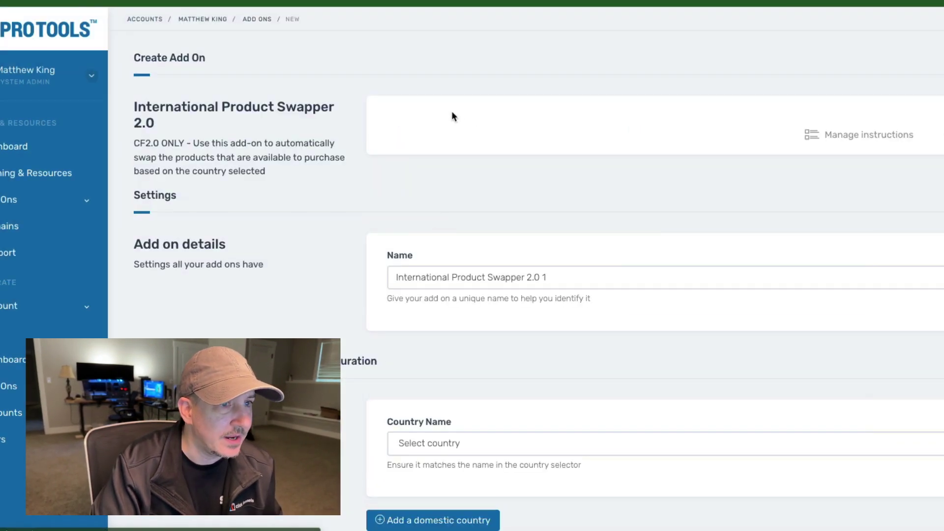
Step: Set the first domestic country of the add-on to United States
scroll(517, 251, down, 2)
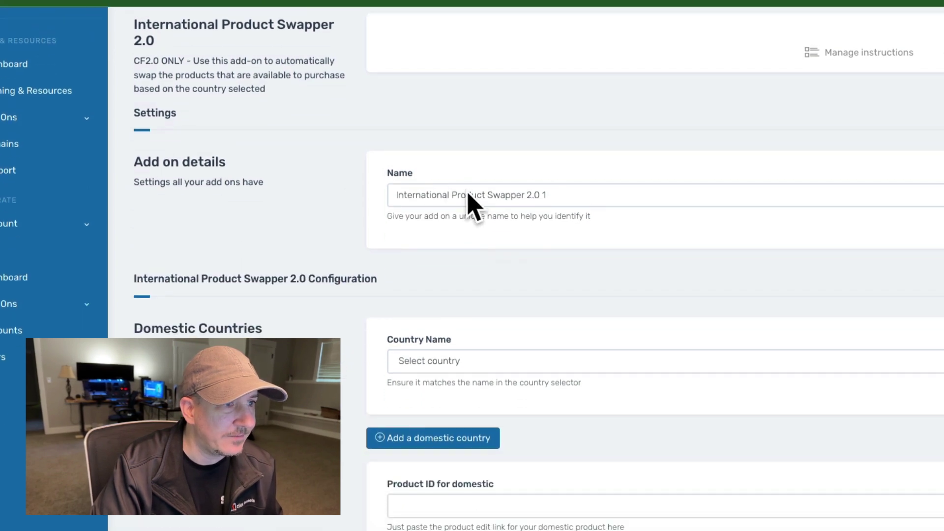
drag(395, 196, 577, 202)
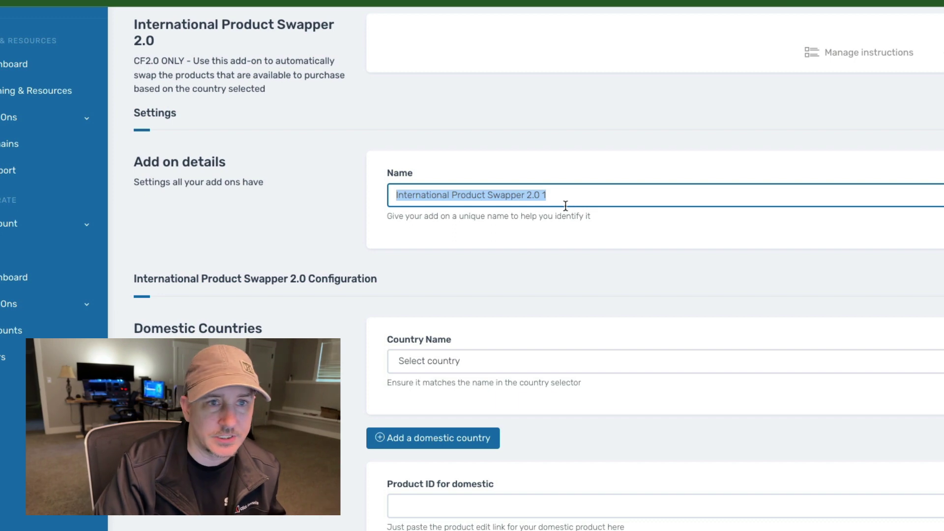
scroll(485, 326, down, 1)
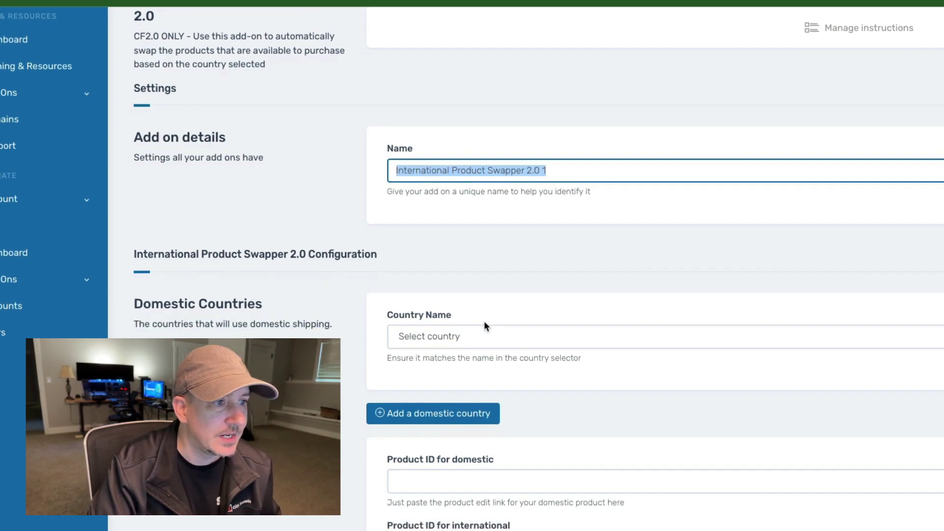
scroll(523, 302, down, 2)
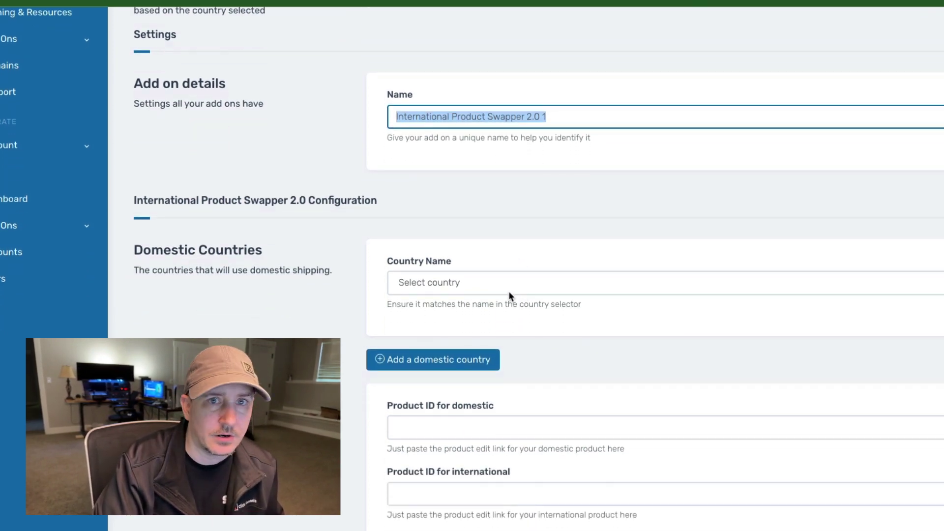
click(470, 283)
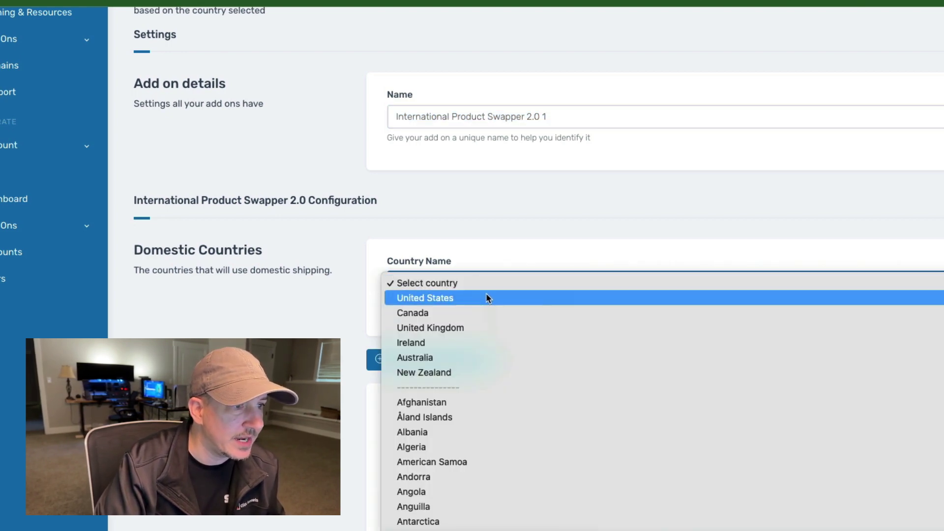
click(487, 298)
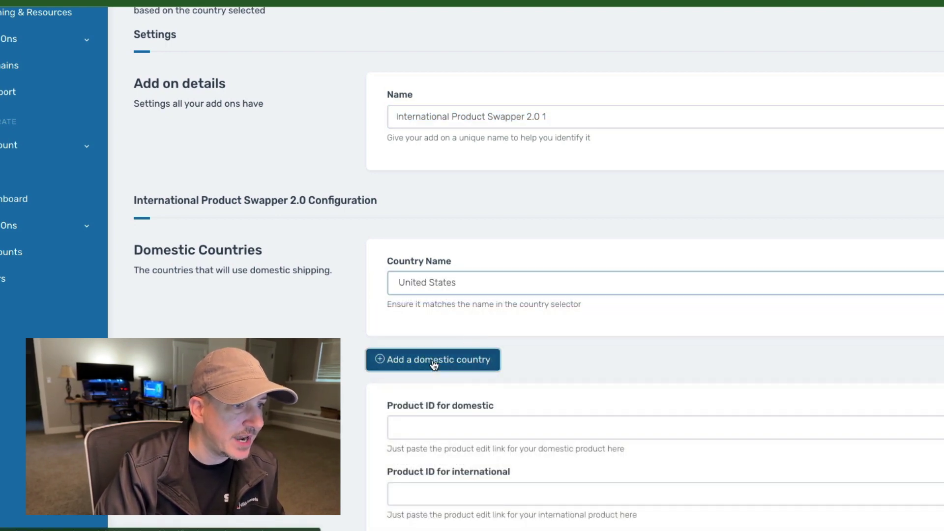
Step: Add a second domestic country and set it to Canada
click(434, 365)
click(488, 397)
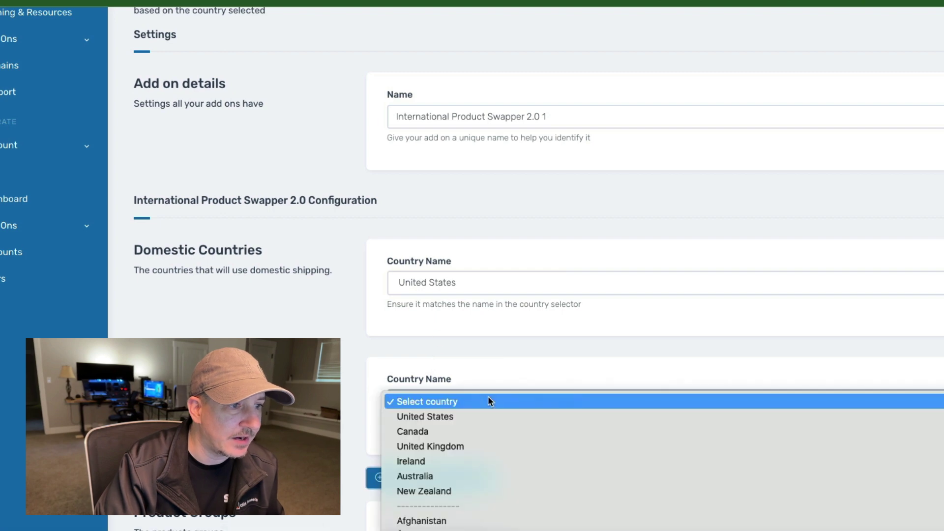
click(443, 431)
Step: Add a third domestic country and set it to Mexico
click(452, 479)
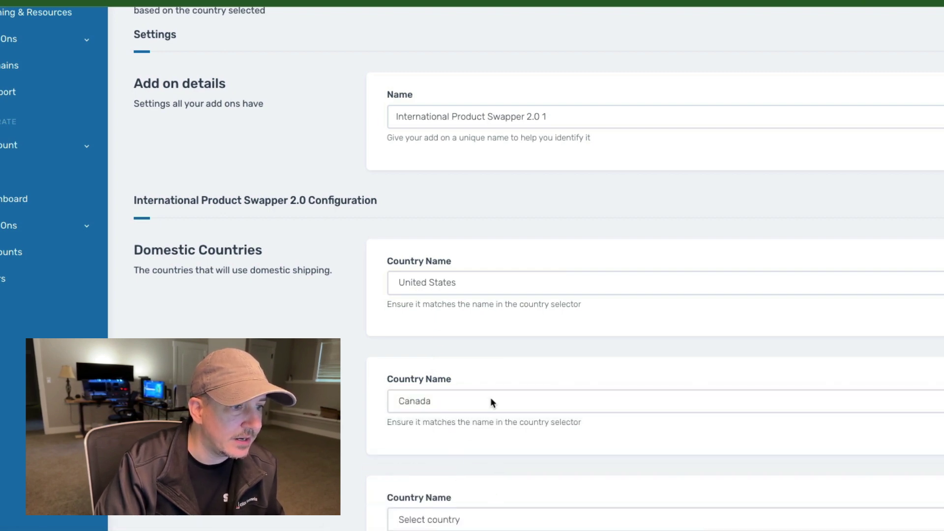
scroll(491, 401, down, 5)
click(459, 296)
scroll(480, 397, down, 10)
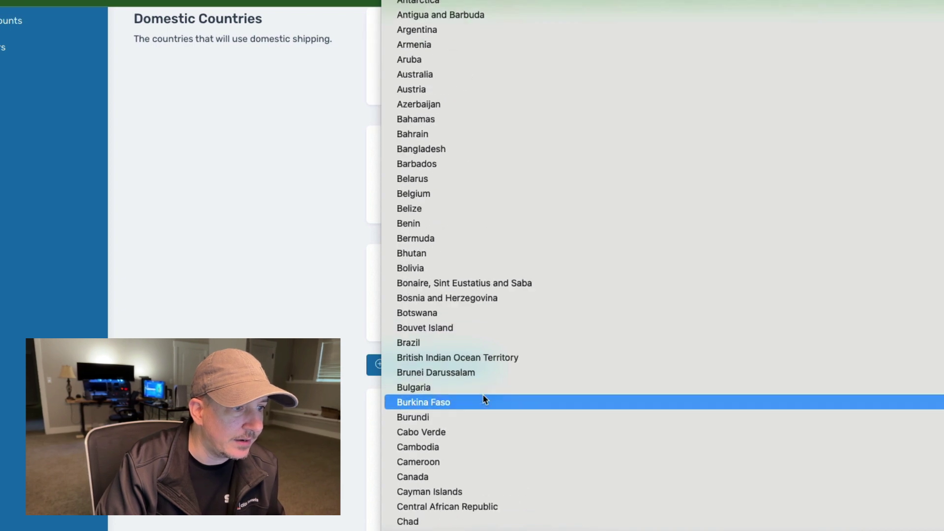
scroll(492, 399, down, 20)
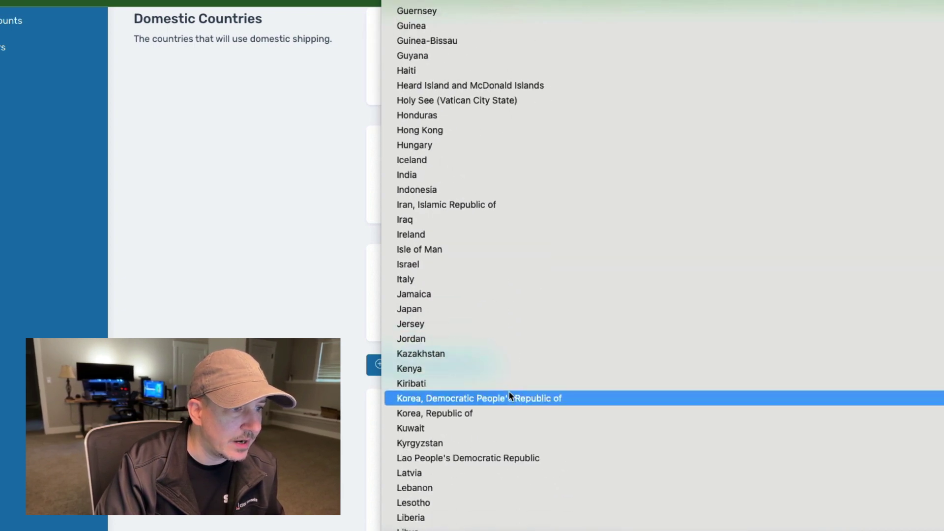
scroll(508, 391, down, 20)
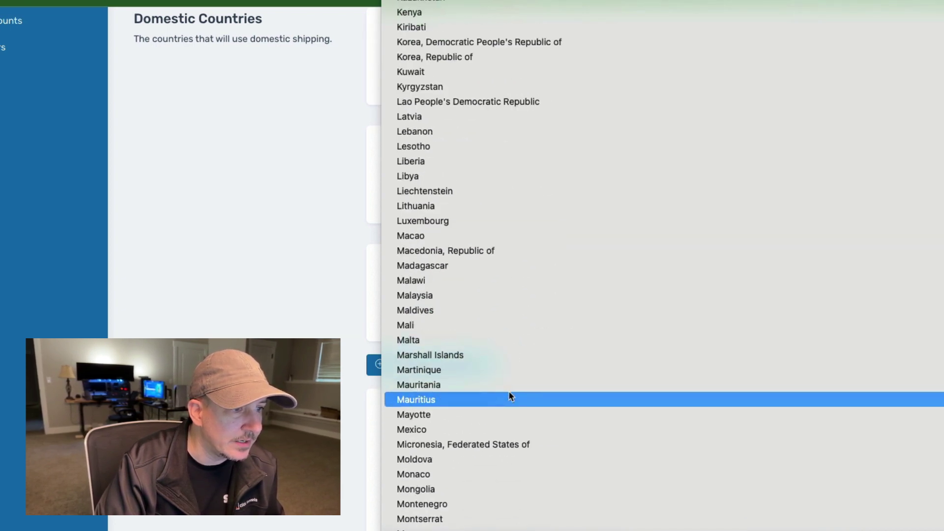
click(491, 430)
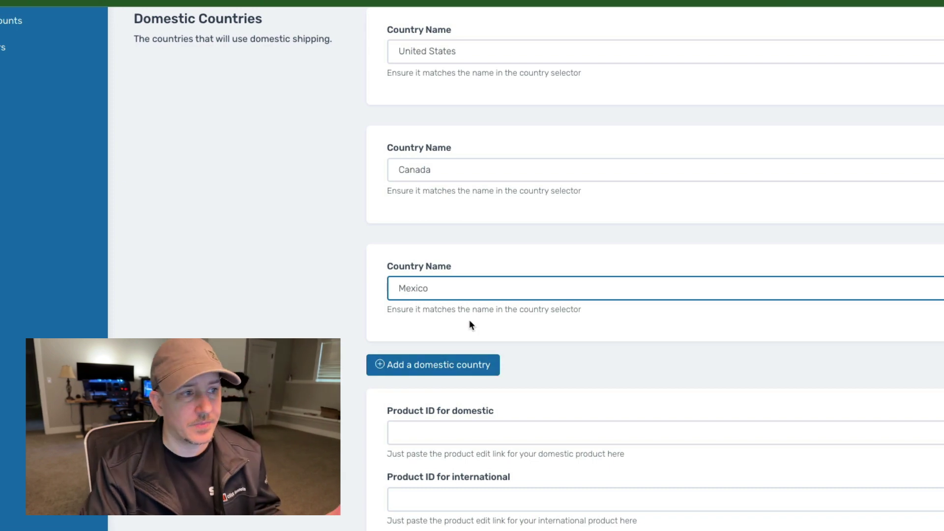
scroll(470, 314, up, 2)
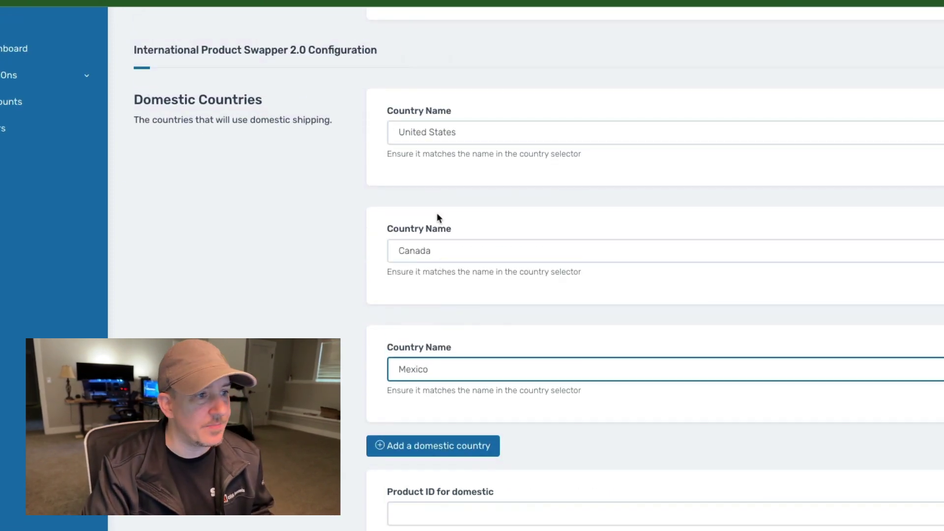
scroll(440, 218, down, 4)
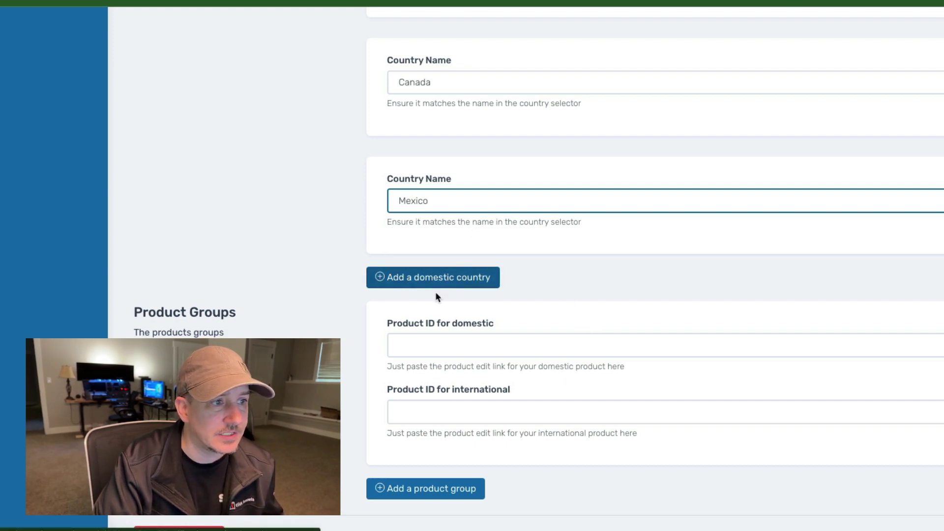
click(494, 341)
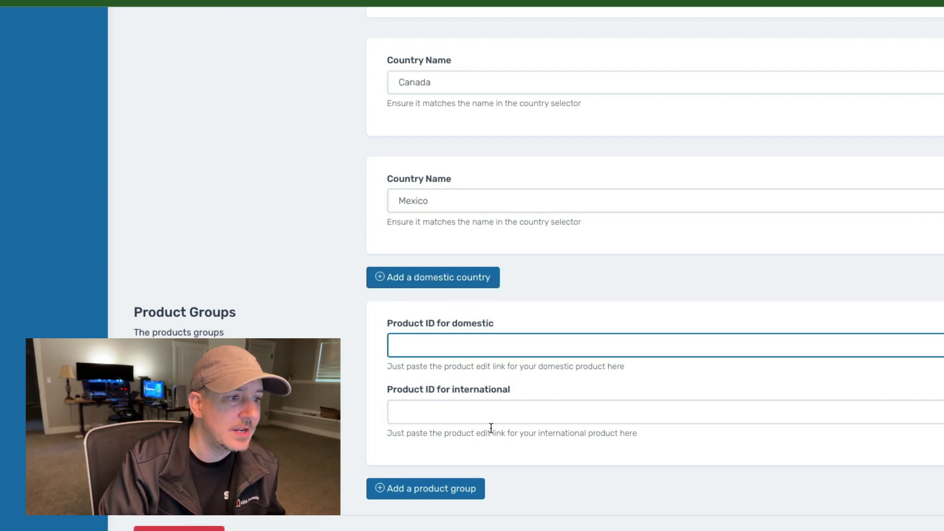
click(476, 409)
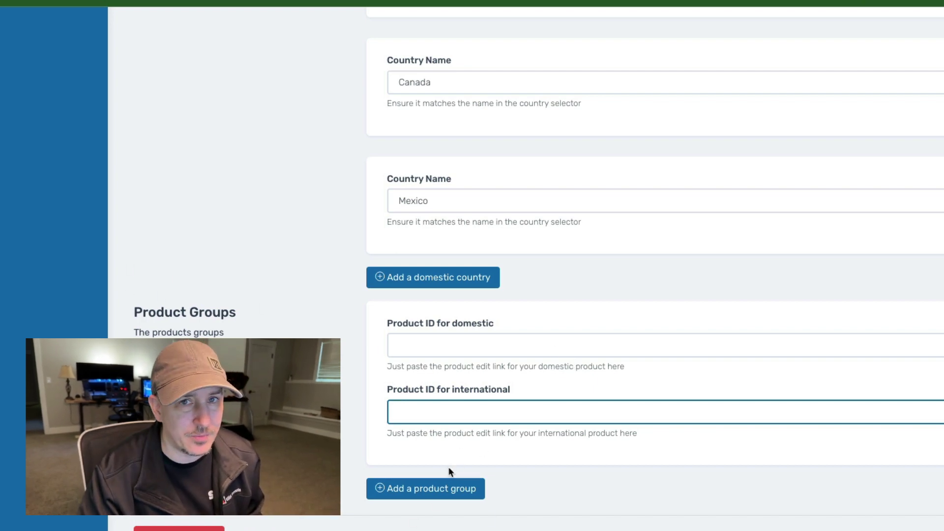
click(448, 344)
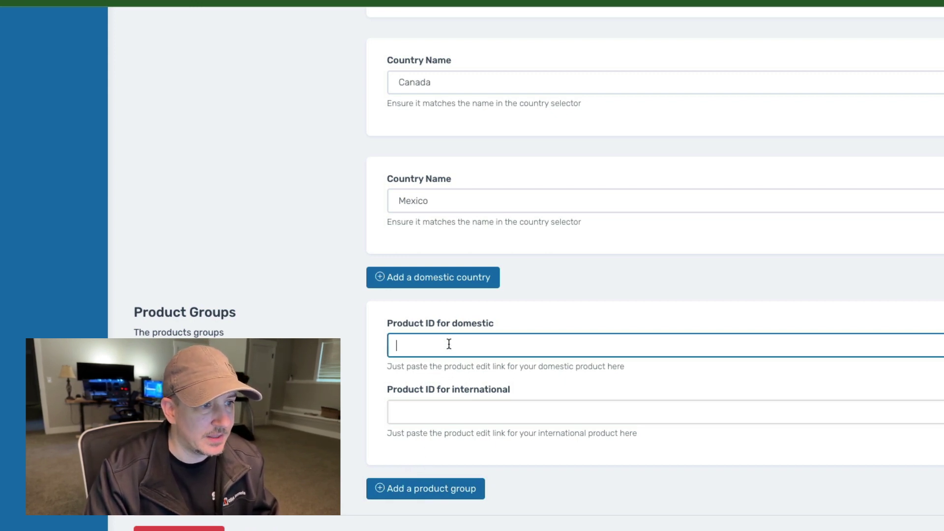
click(521, 413)
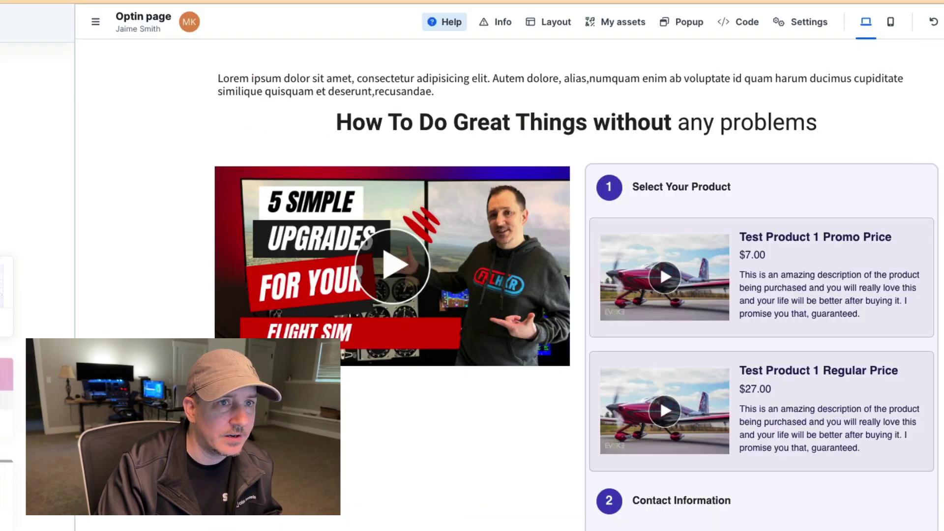
Step: Review the products attached to the Optin page in the ClickFunnels page editor, and close the list again
click(808, 24)
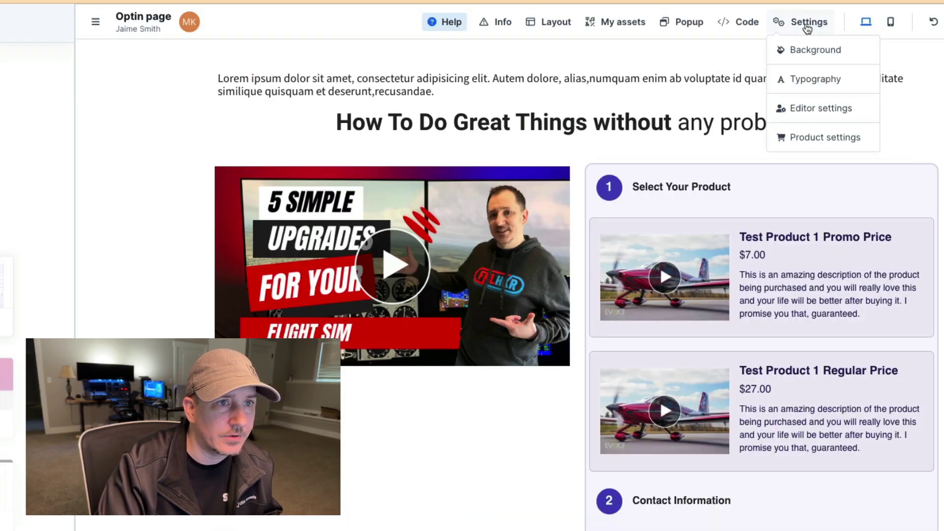
click(823, 140)
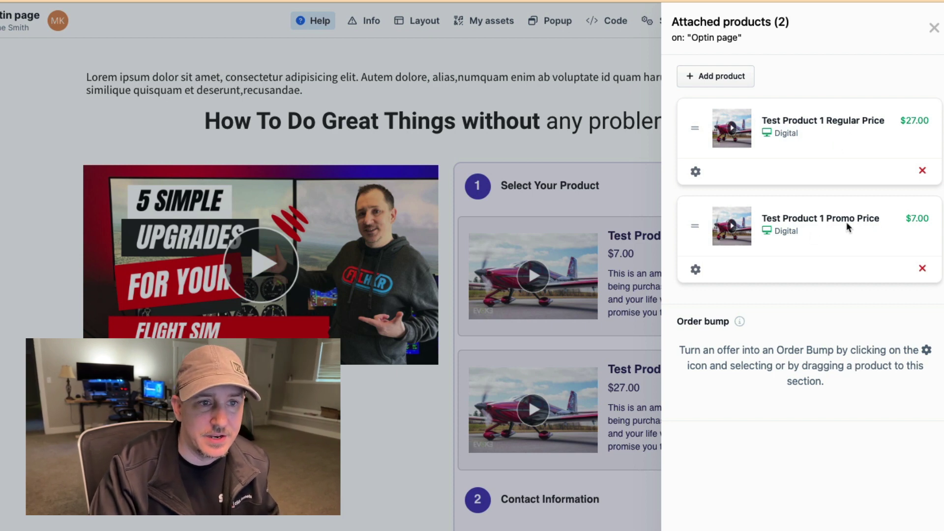
click(934, 28)
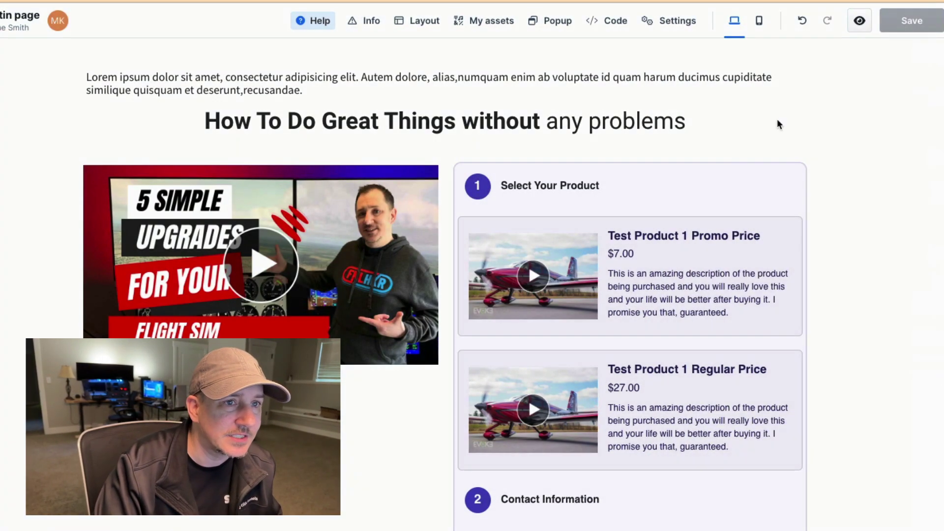
Step: Preview the Optin page, open the preview's page source and search it for "data-product-id"
click(860, 22)
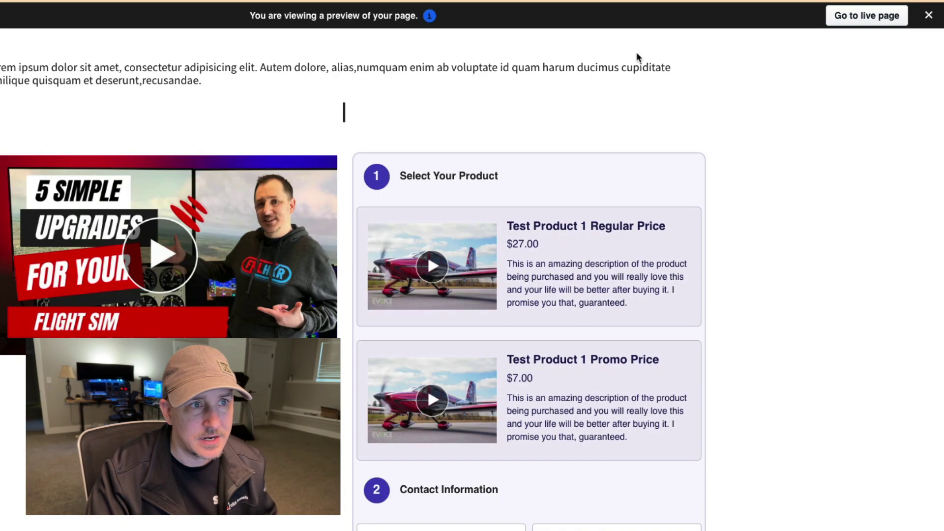
right_click(757, 98)
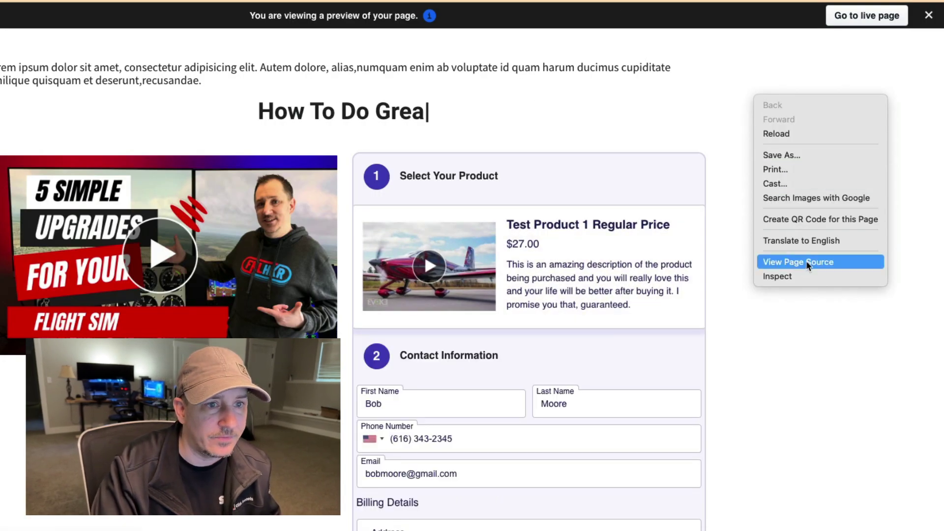
click(806, 262)
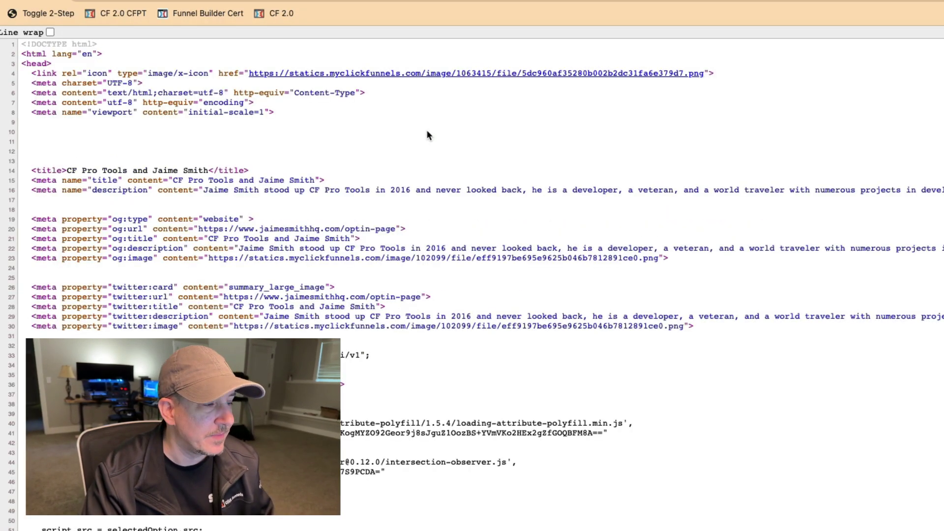
key(super+f)
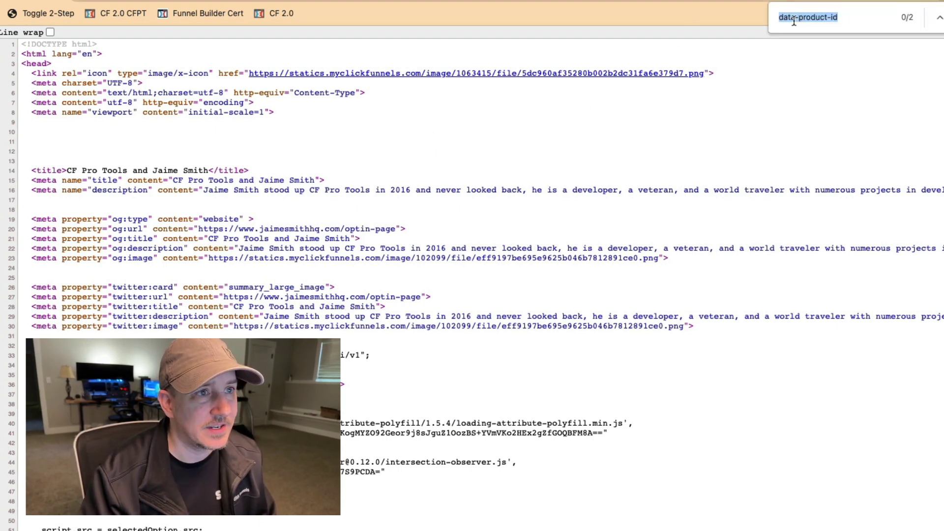
key(Return)
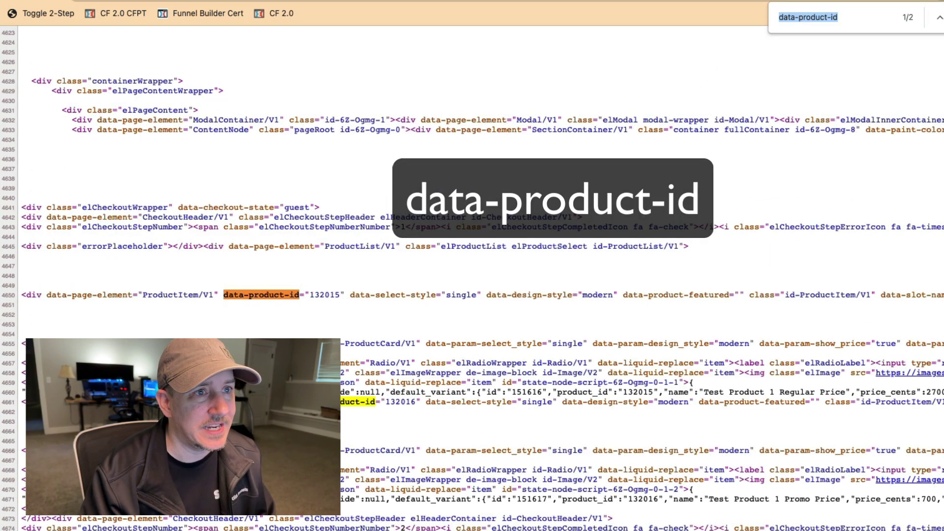
scroll(432, 324, down, 1)
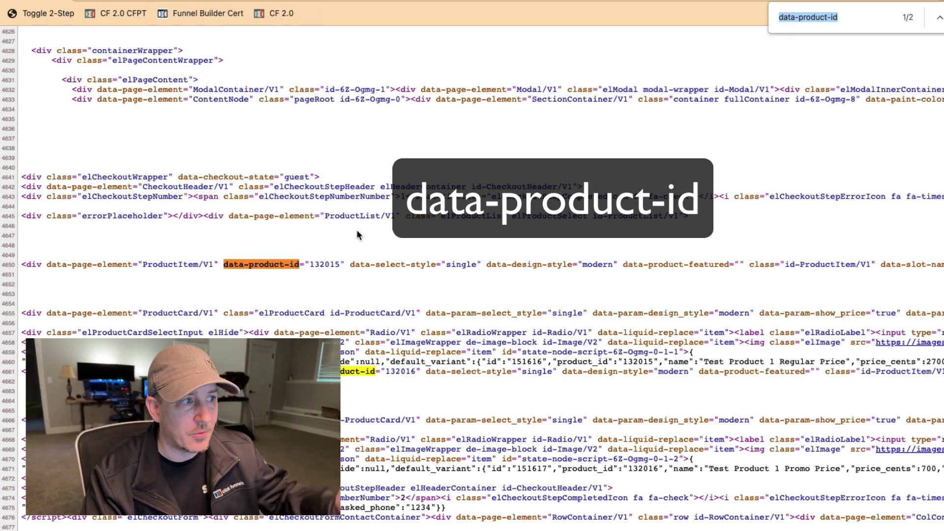
Step: Identify the data-product-id values of the regular price and promo price products in the page source
double_click(324, 264)
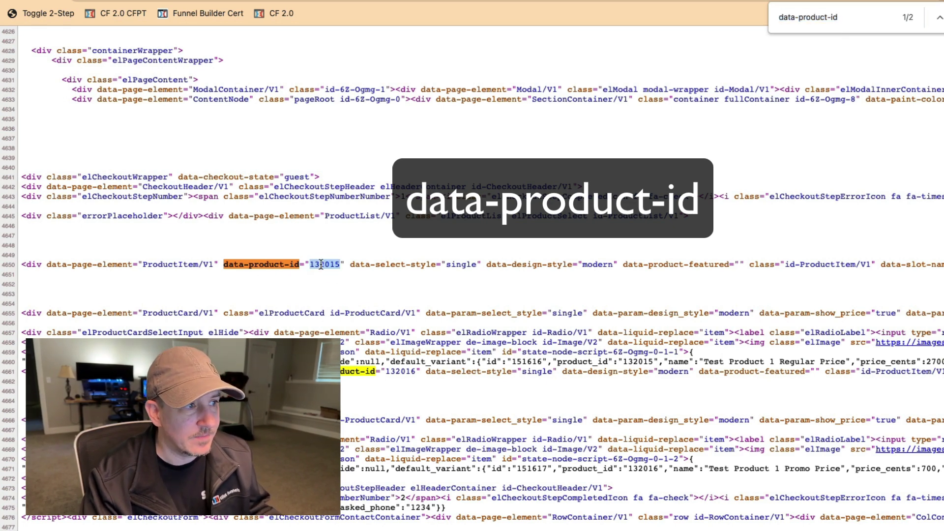
double_click(400, 371)
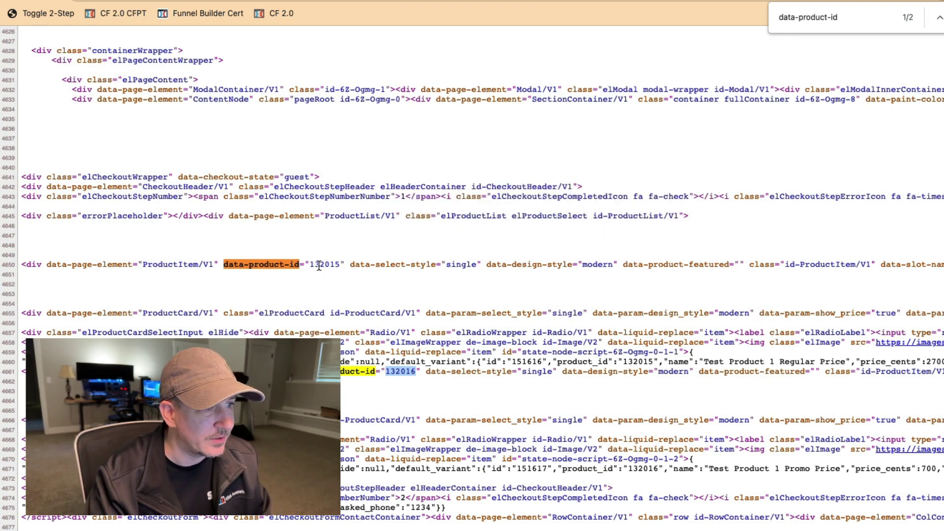
click(389, 373)
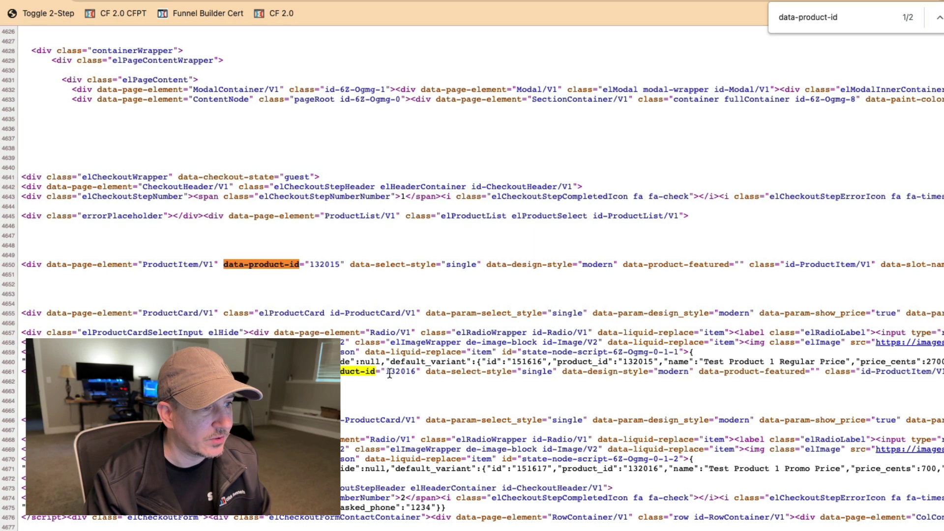
drag(390, 372, 419, 374)
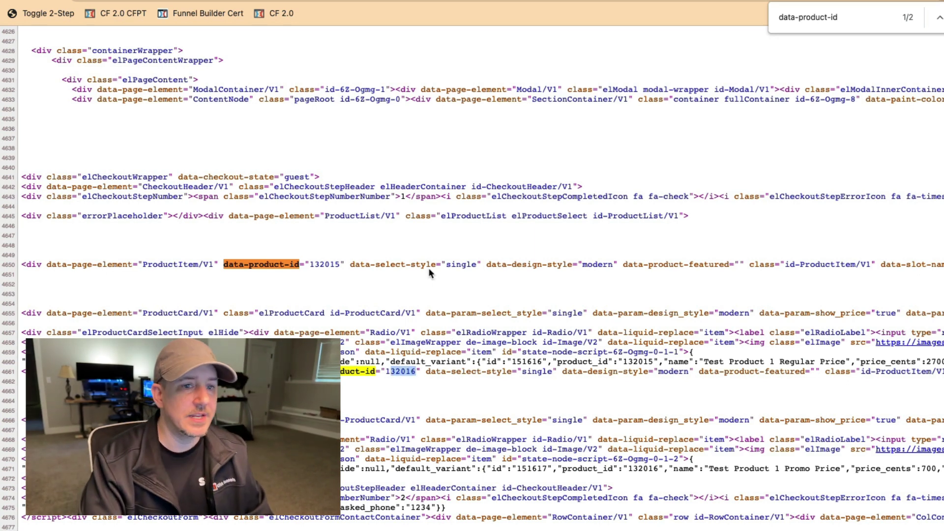
Step: Copy product ID 132015 from the page source into the CF Pro Tools add-on's domestic product ID, and set the international product ID to 132016
double_click(322, 266)
key(ctrl+c)
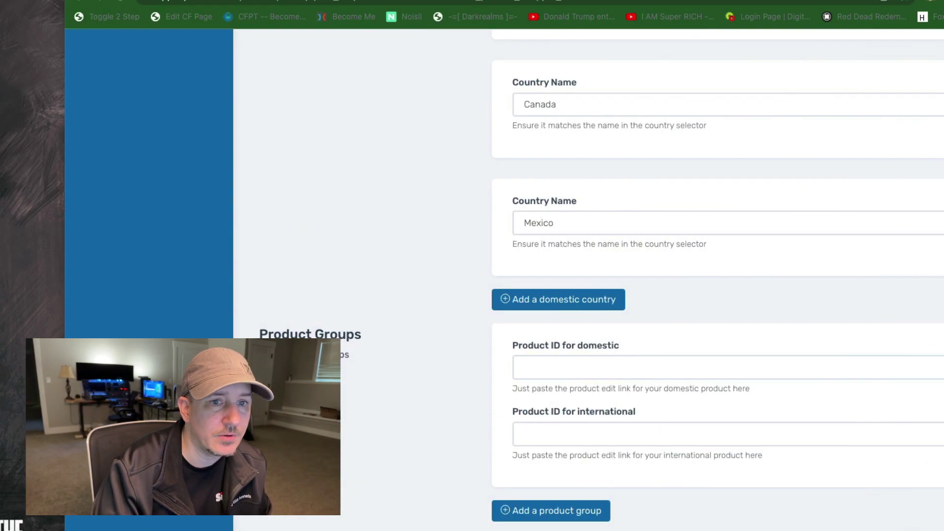
click(576, 373)
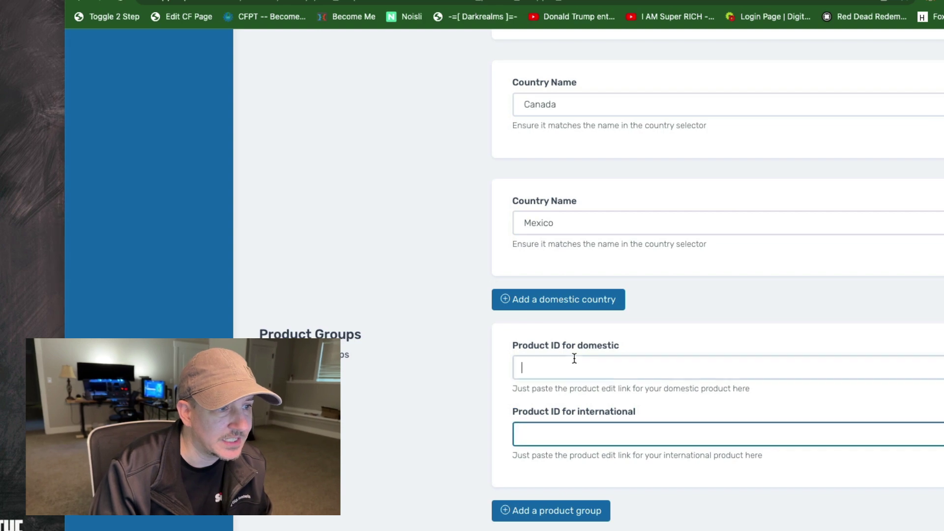
key(ctrl+v)
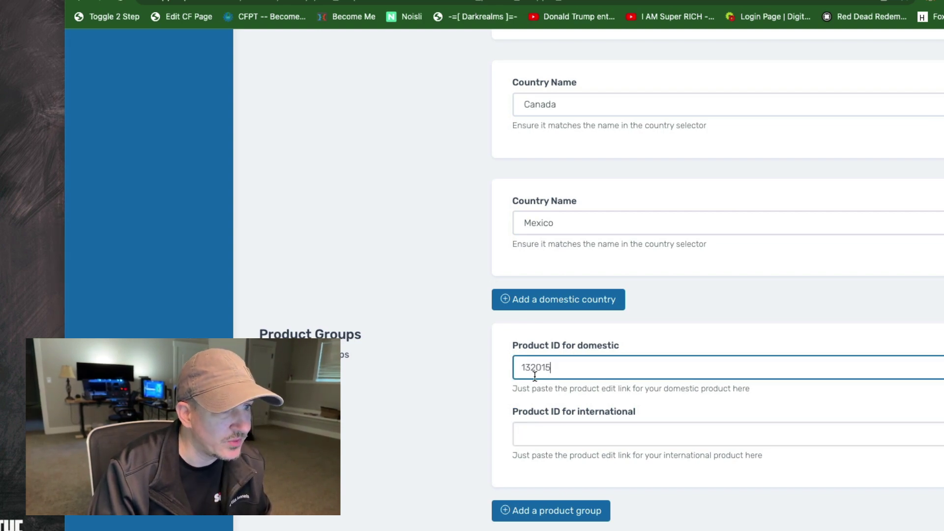
click(601, 432)
text(132016)
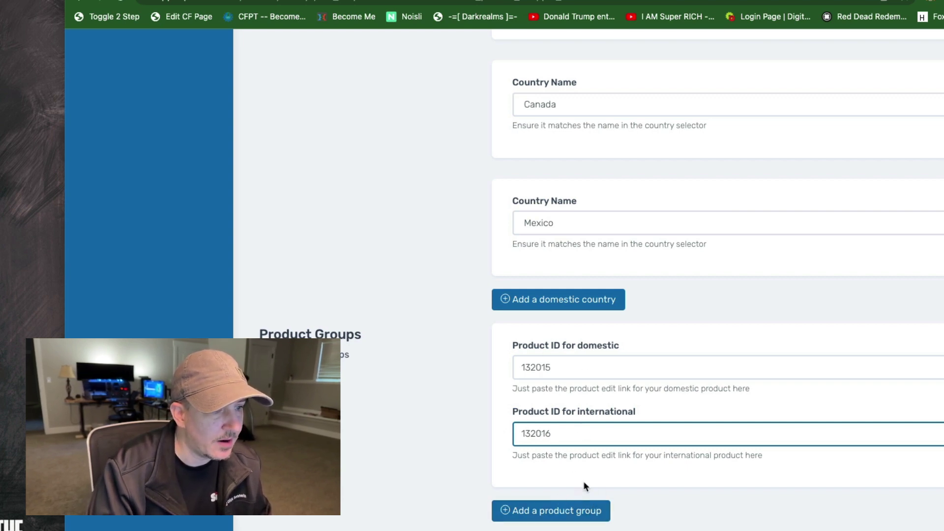
Step: Add a second, empty product group to the add-on and remove it again
scroll(546, 506, down, 1)
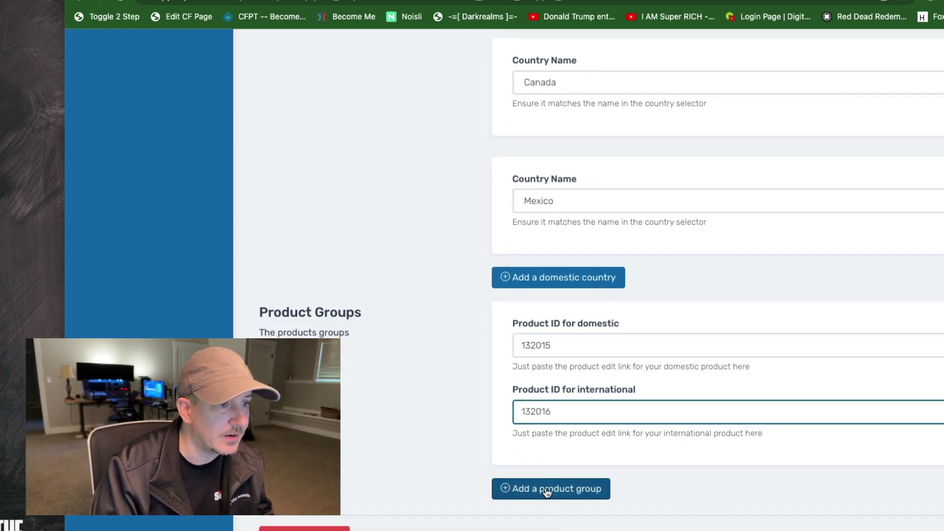
click(545, 491)
scroll(591, 482, down, 3)
scroll(626, 465, down, 2)
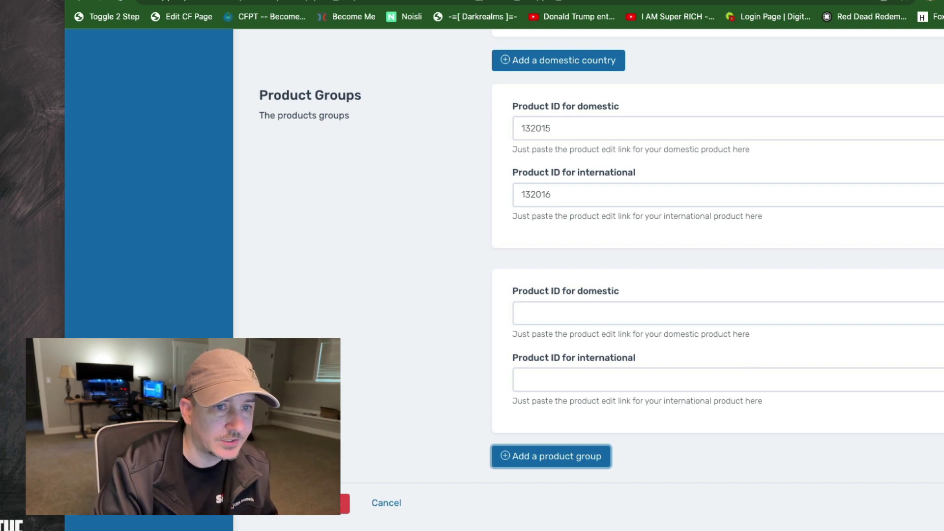
click(942, 285)
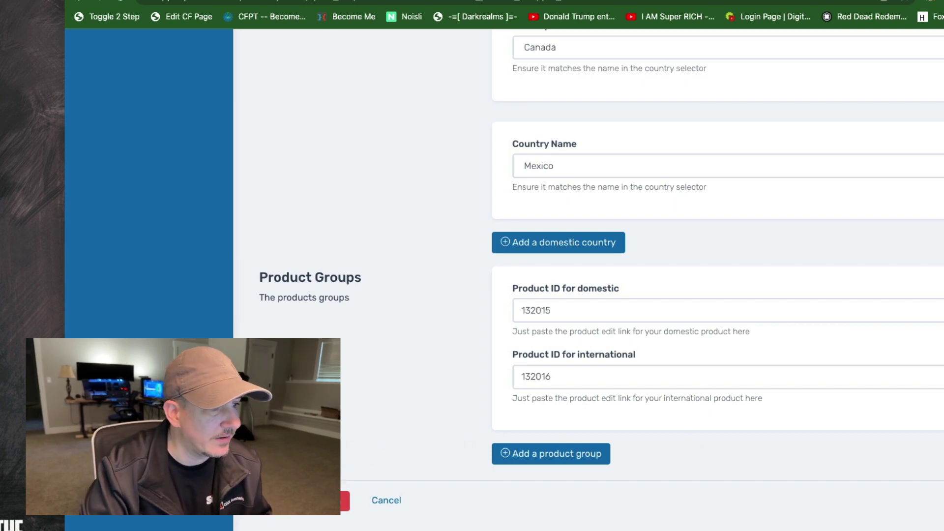
Step: Save the International Product Swapper 2.0 add-on and copy its generated script code
click(344, 500)
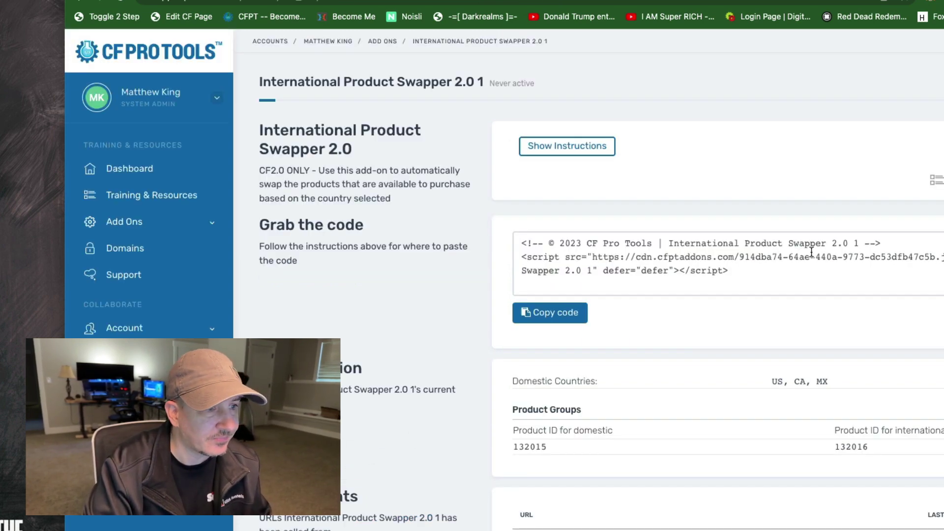
scroll(763, 274, down, 1)
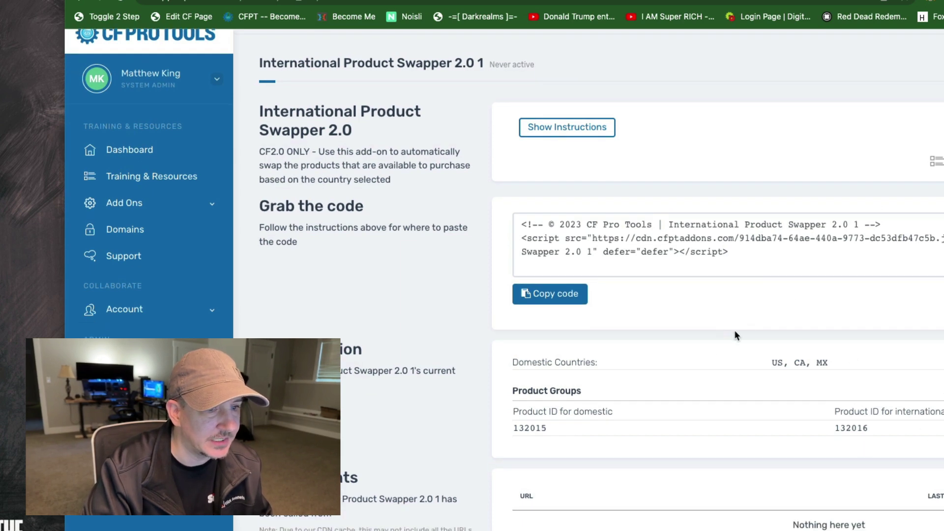
drag(754, 254, 494, 229)
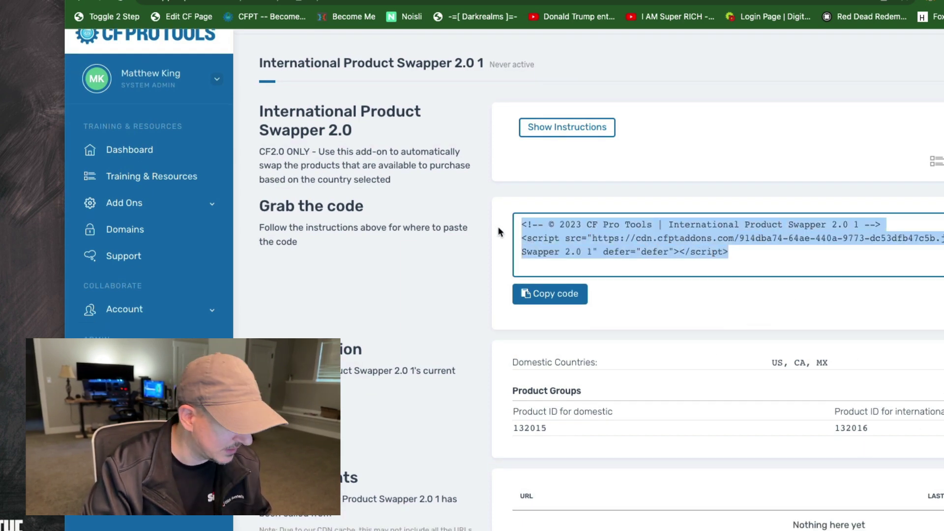
click(546, 297)
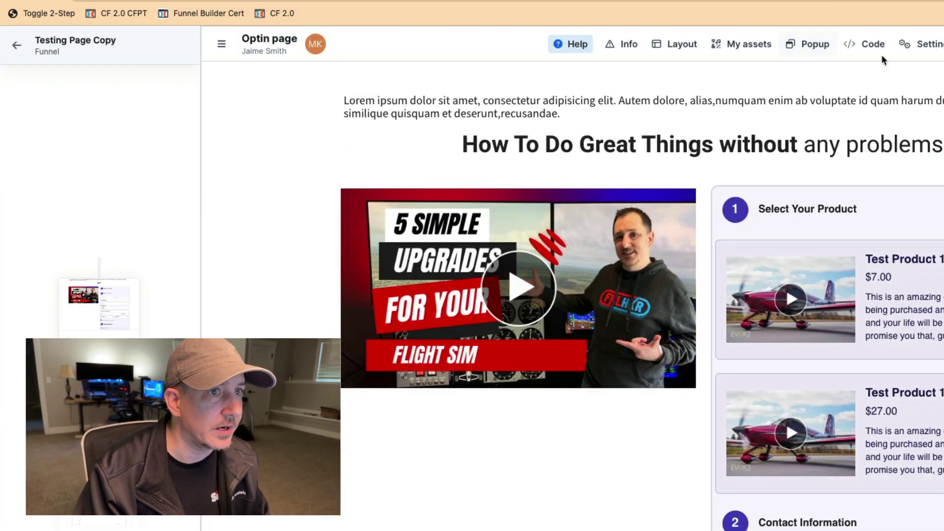
click(872, 44)
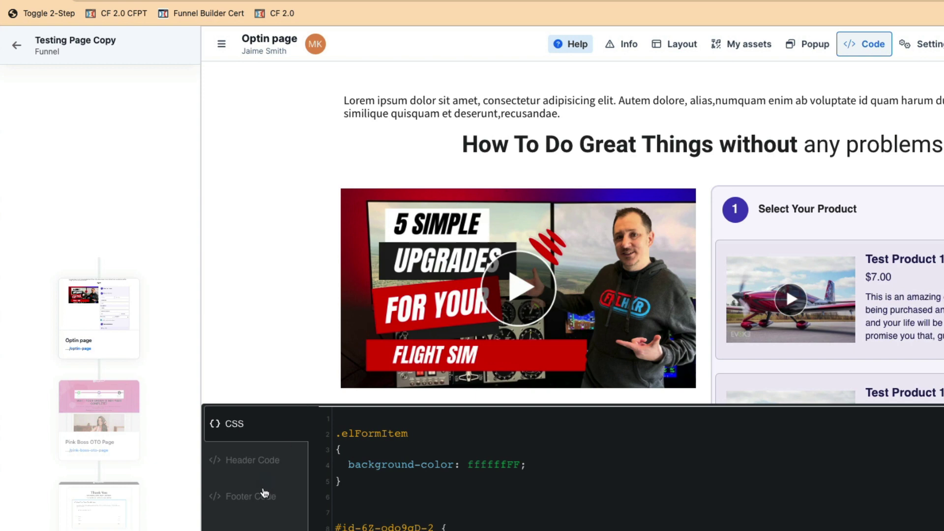
click(247, 497)
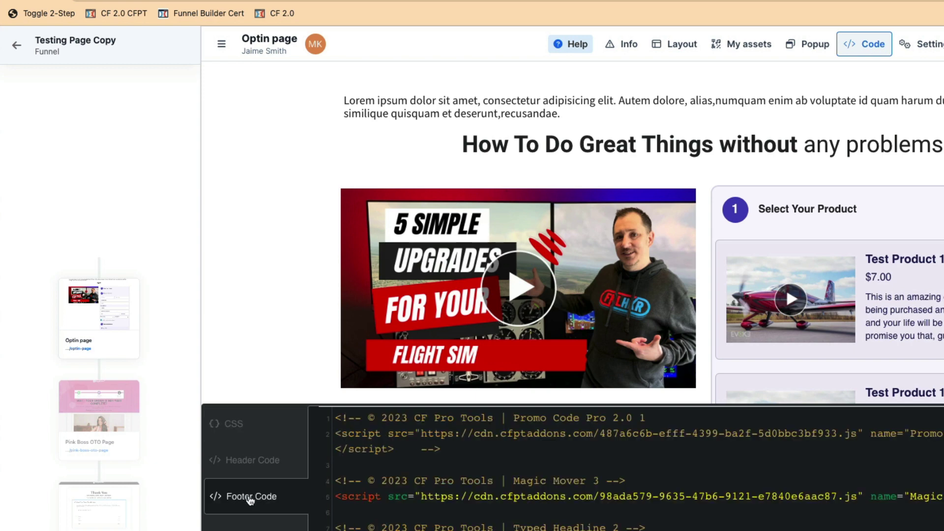
click(883, 40)
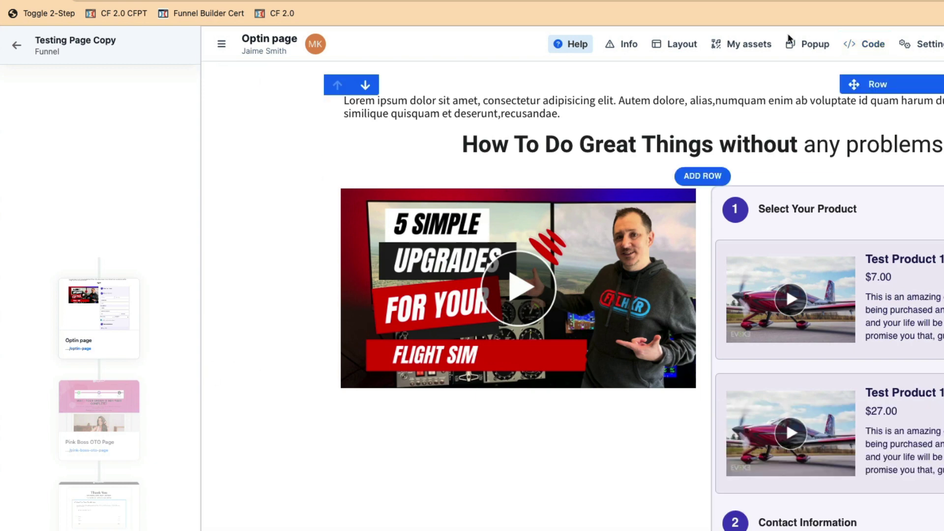
Step: Replace the existing International Product Swapper script in the Optin page's footer code with the copied International Product Swapper 2.0 1 code
click(880, 45)
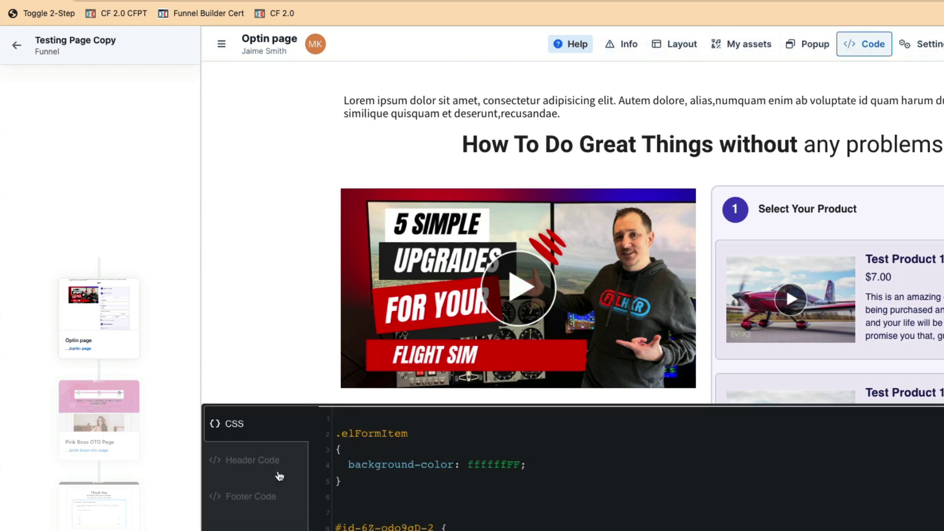
click(244, 468)
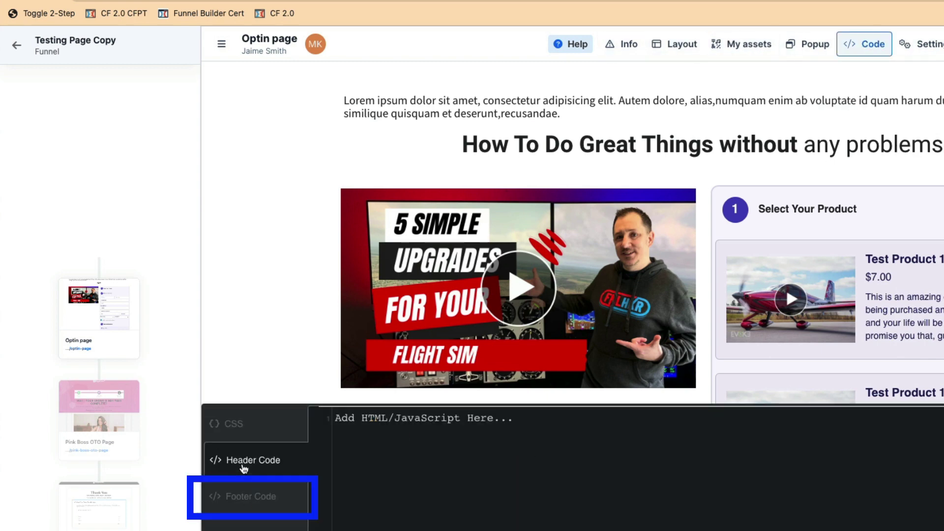
click(257, 498)
scroll(506, 463, down, 5)
scroll(505, 463, down, 2)
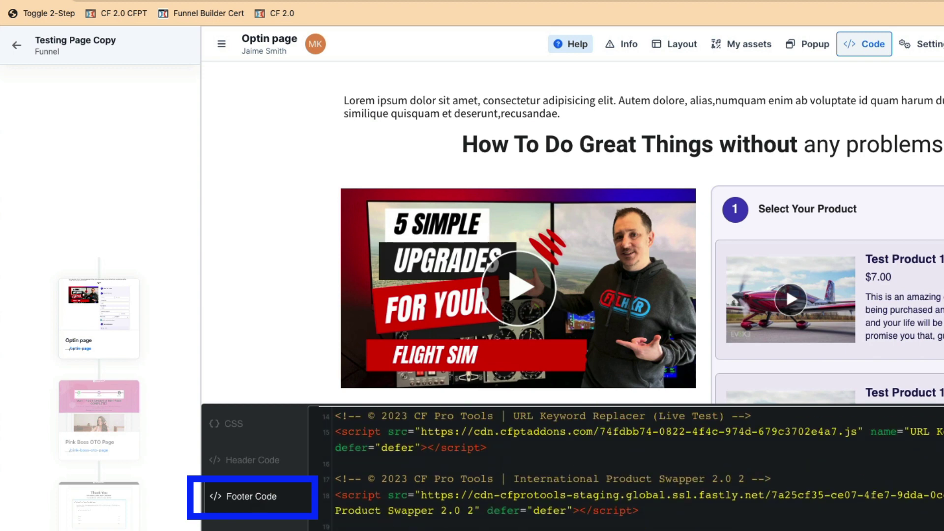
drag(639, 512, 331, 478)
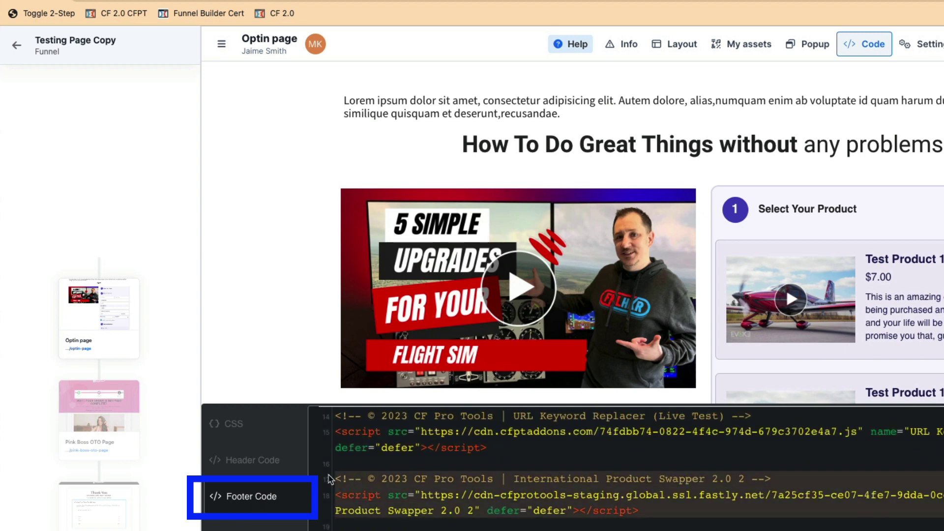
key(BackSpace)
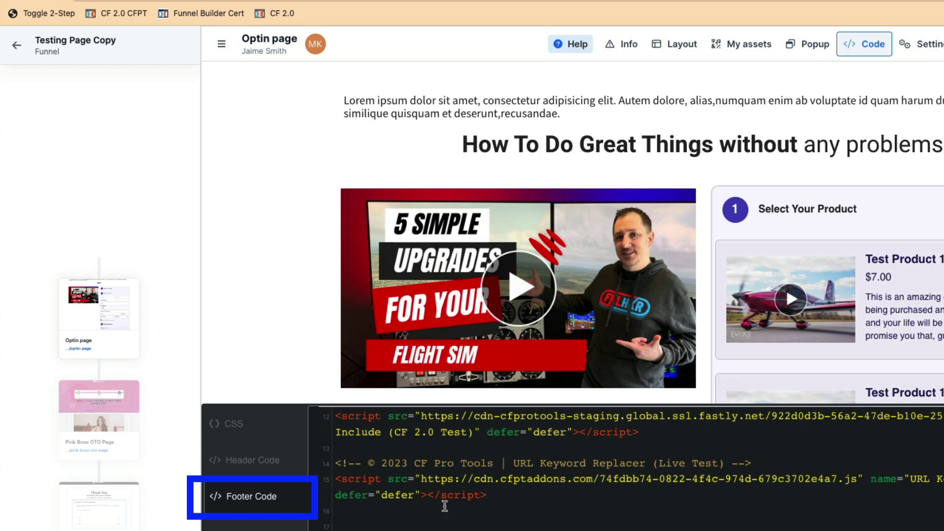
key(super+z)
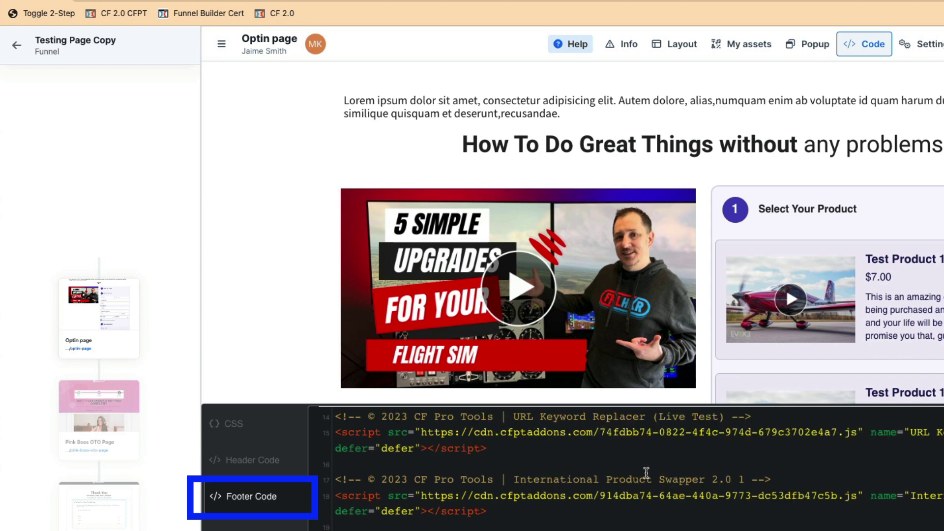
drag(515, 477, 783, 475)
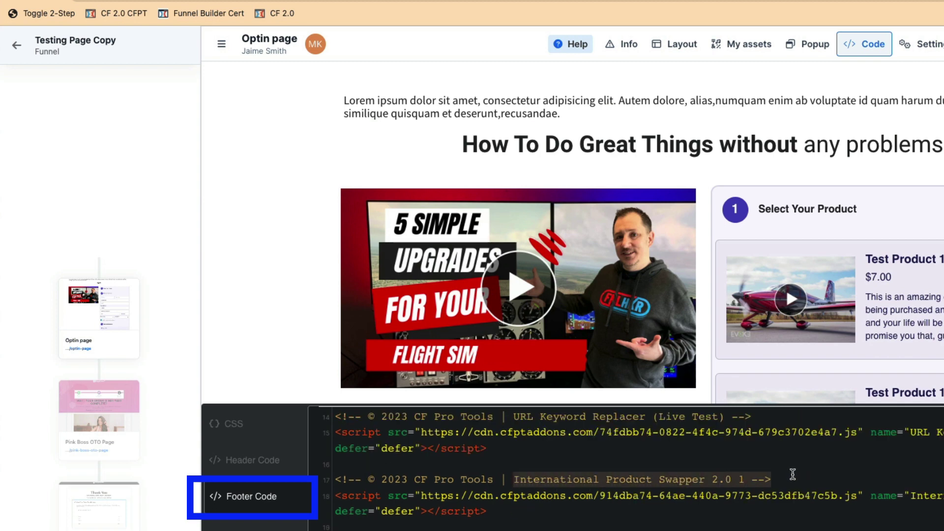
click(815, 526)
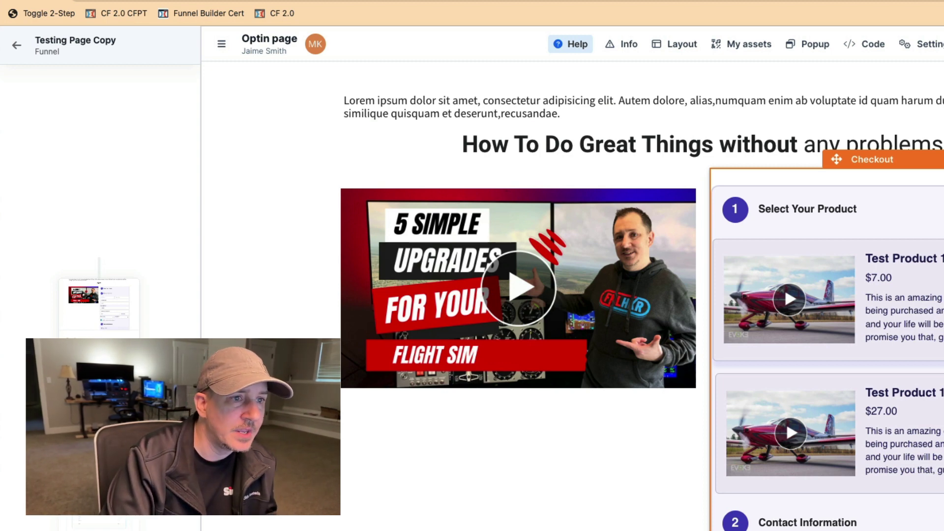
Step: Examine the checkout form's products, contact fields and address fields in the page editor and in the page preview
scroll(786, 122, down, 3)
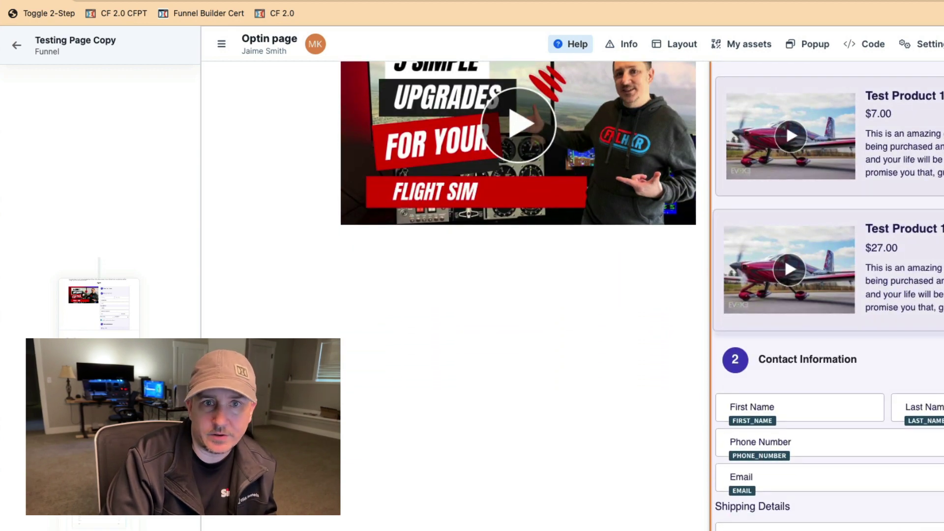
scroll(786, 122, down, 4)
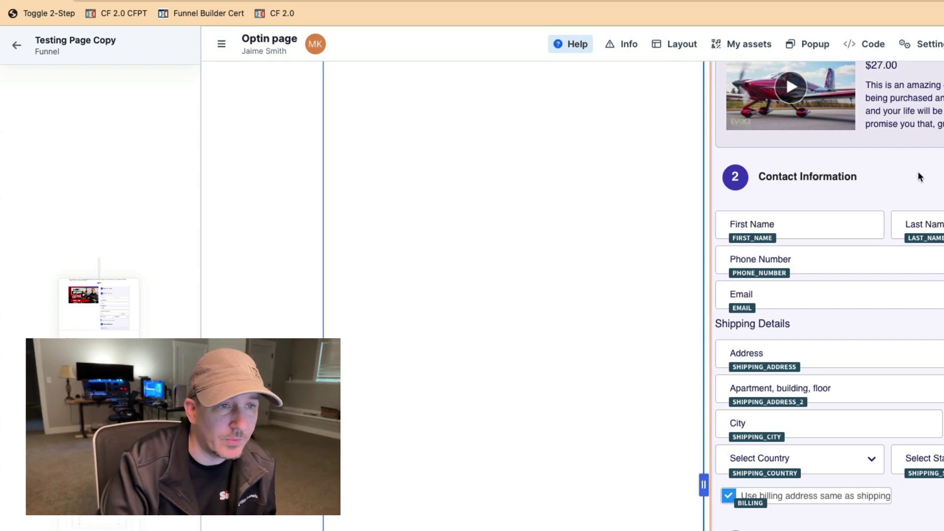
scroll(818, 173, up, 4)
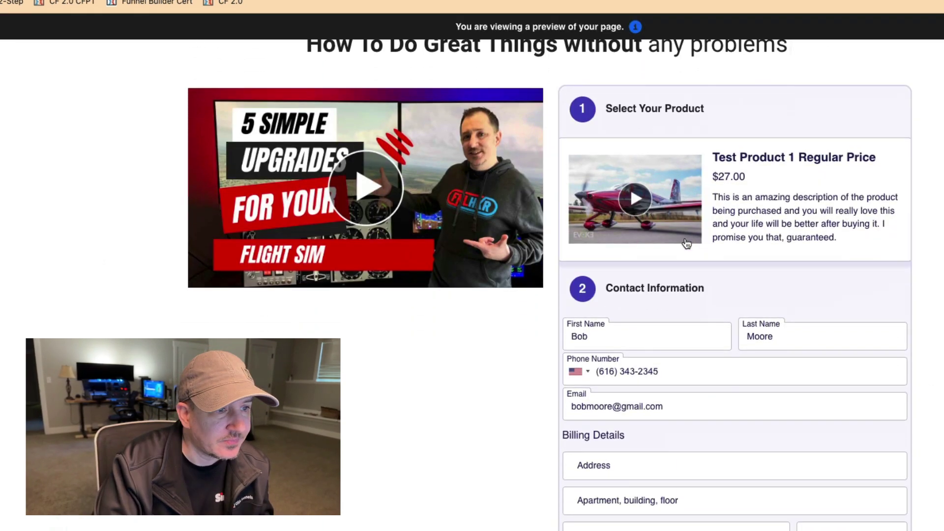
scroll(685, 244, down, 5)
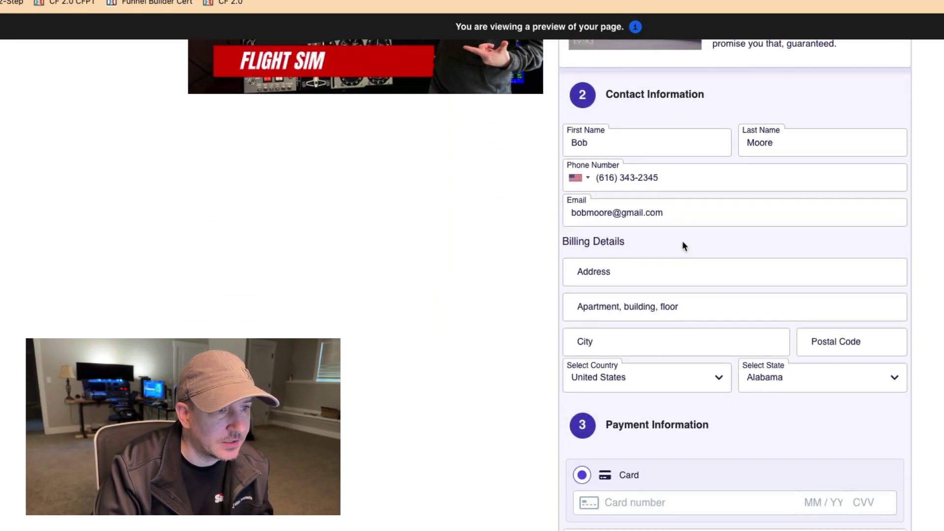
scroll(683, 242, up, 4)
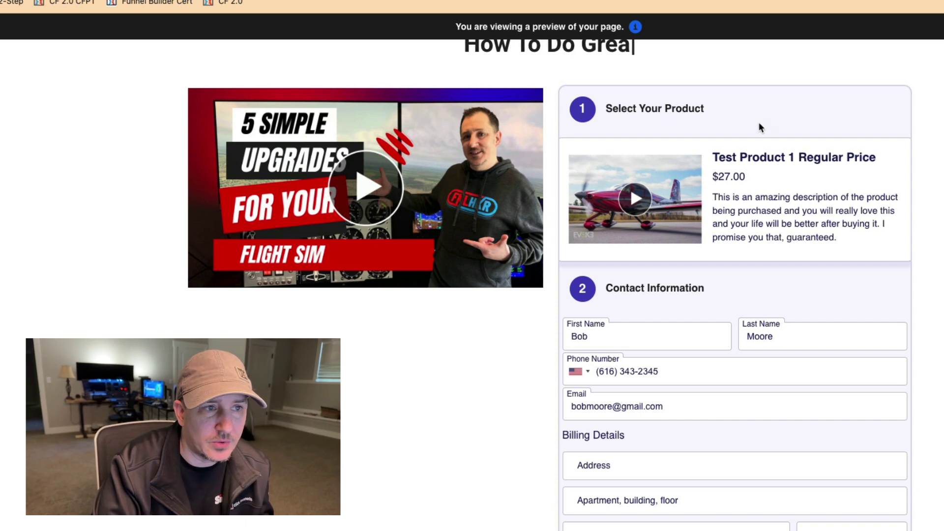
Step: Set the billing country to Canada in the preview and check which product the order form offers
scroll(751, 210, down, 3)
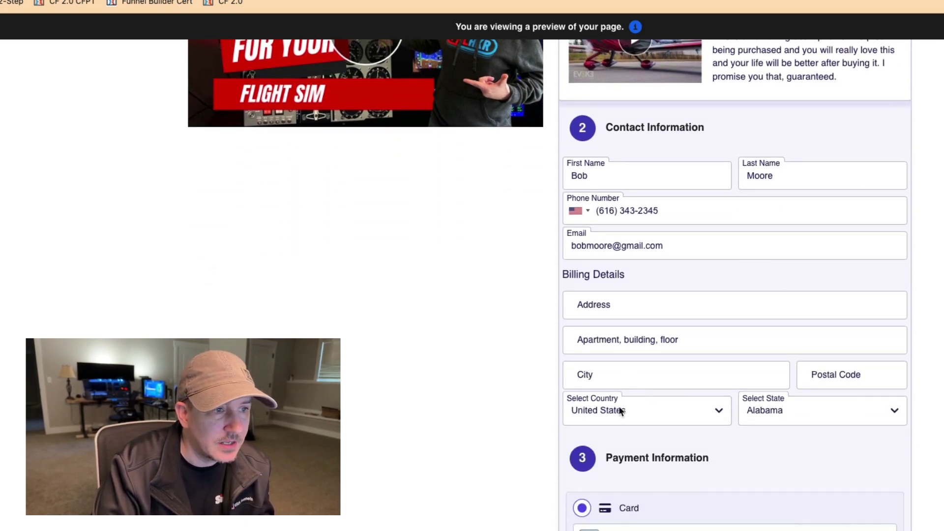
click(702, 414)
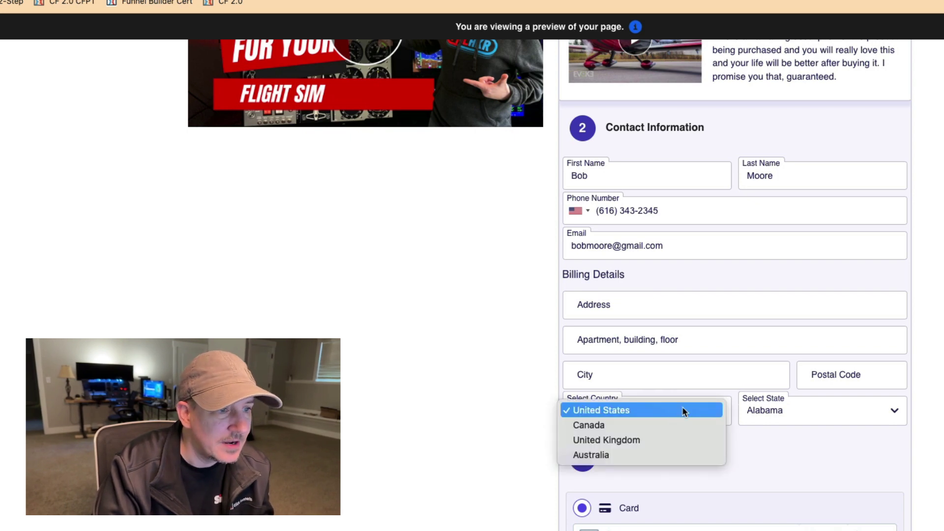
click(628, 426)
scroll(774, 342, up, 3)
Step: Switch the billing country to United Kingdom and check the product shown under Select Your Product
scroll(685, 297, down, 5)
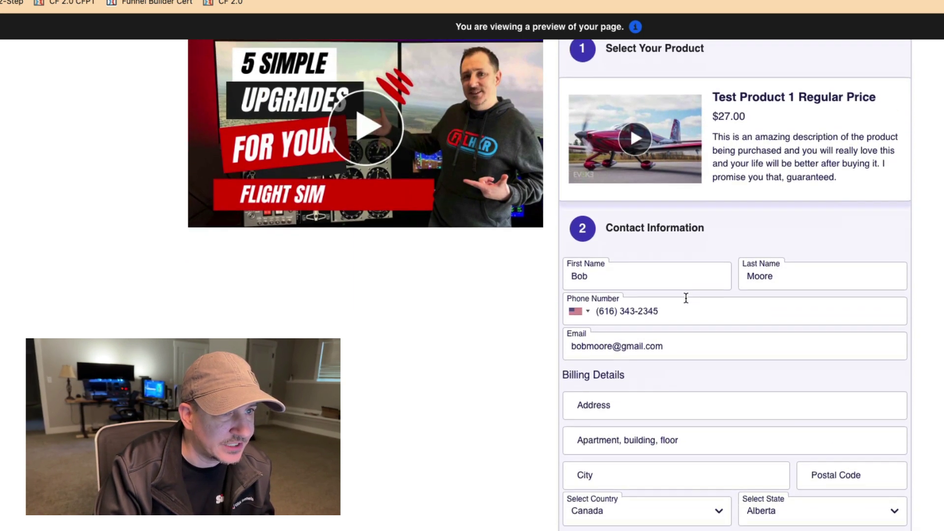
click(645, 426)
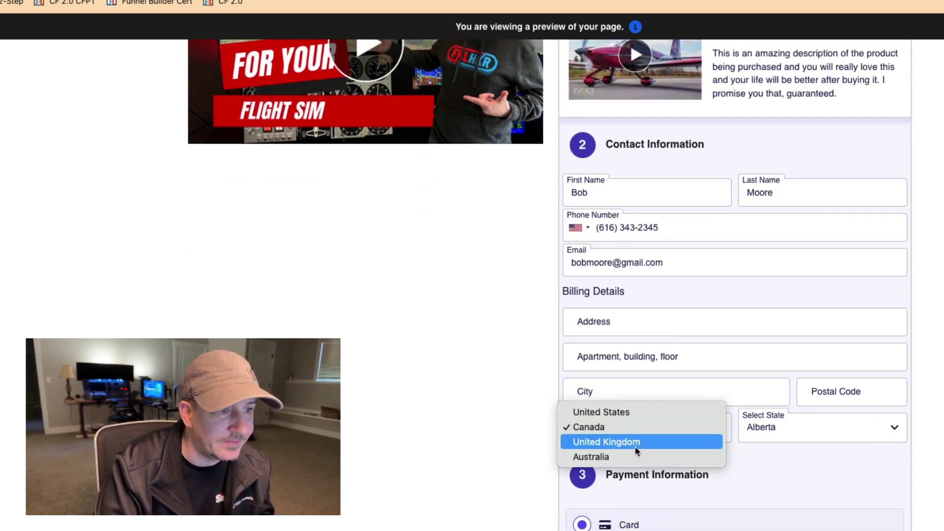
click(642, 440)
scroll(728, 207, up, 5)
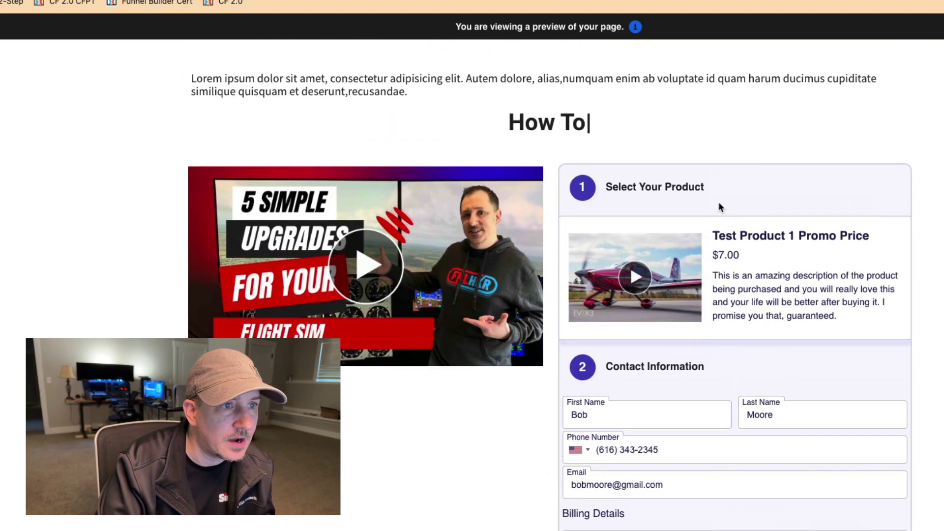
Step: Change the billing country to Australia and check the offered product and its price
scroll(683, 383, down, 6)
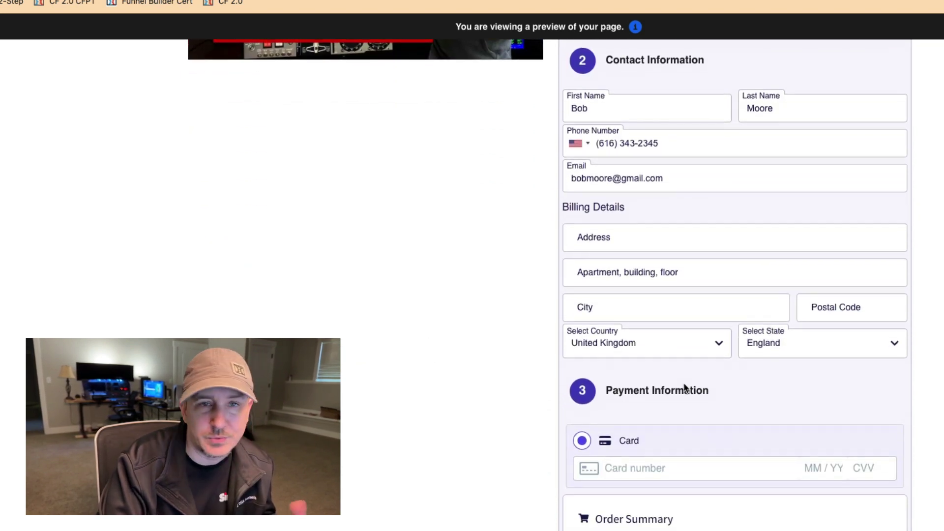
scroll(645, 456, down, 3)
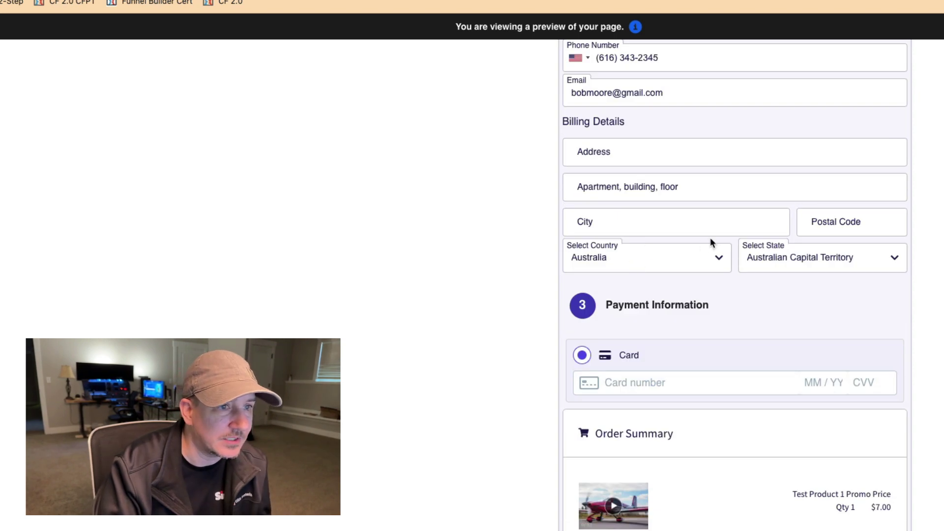
scroll(711, 238, up, 8)
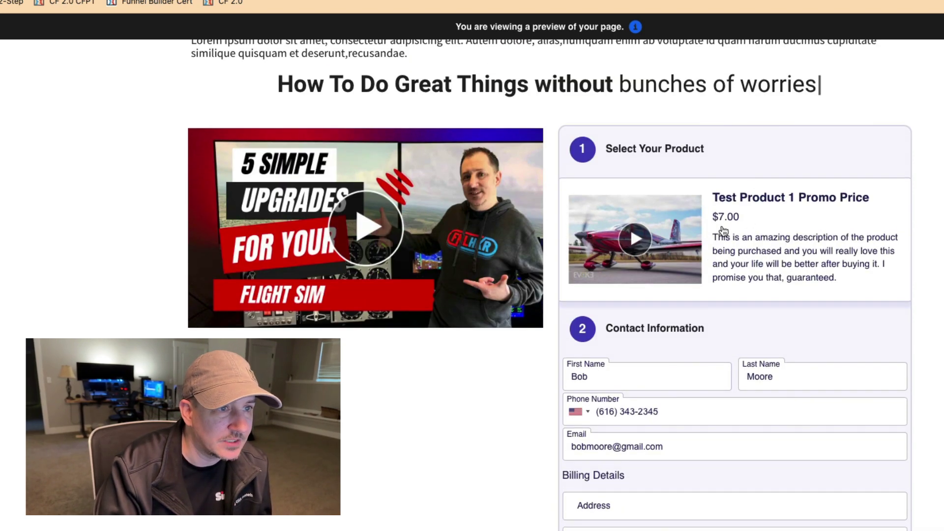
Step: Set the billing country back to United States and check the product and price on the order form
scroll(787, 207, down, 1)
scroll(718, 320, down, 6)
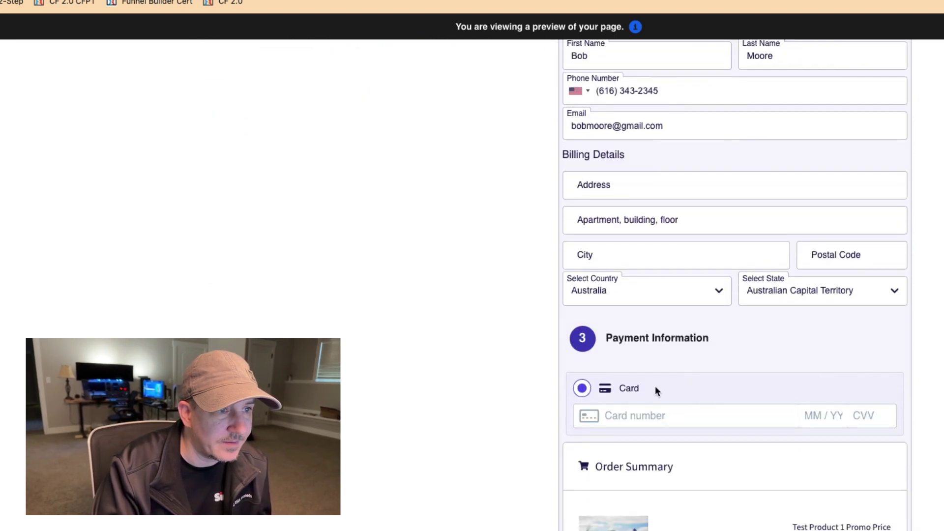
click(630, 304)
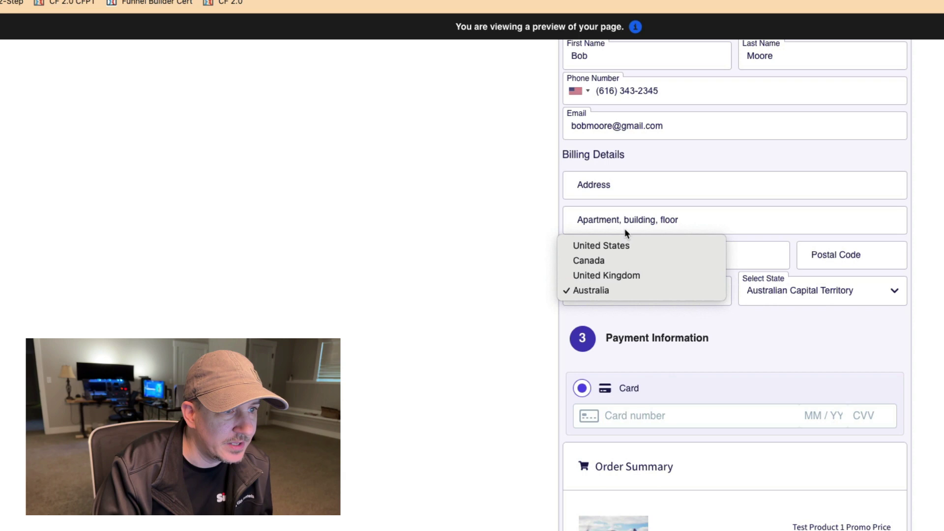
click(659, 240)
scroll(797, 226, up, 5)
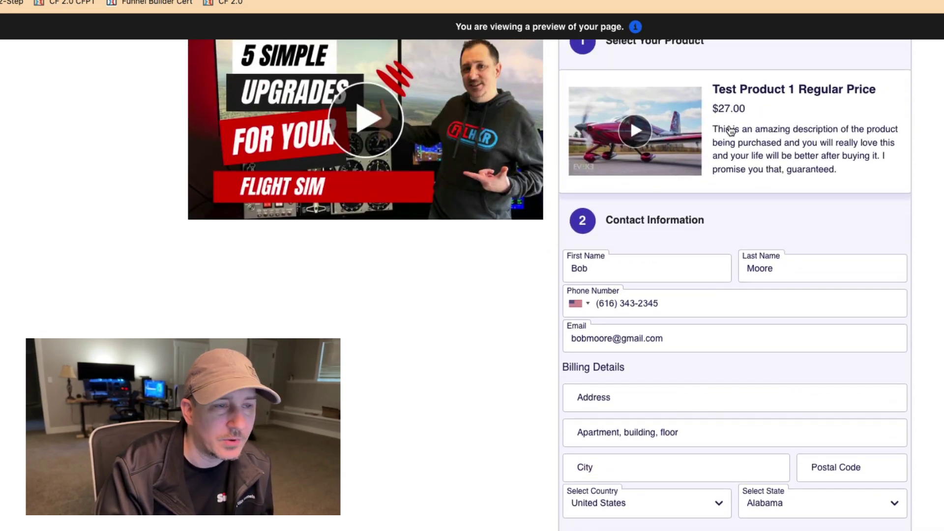
scroll(749, 119, up, 2)
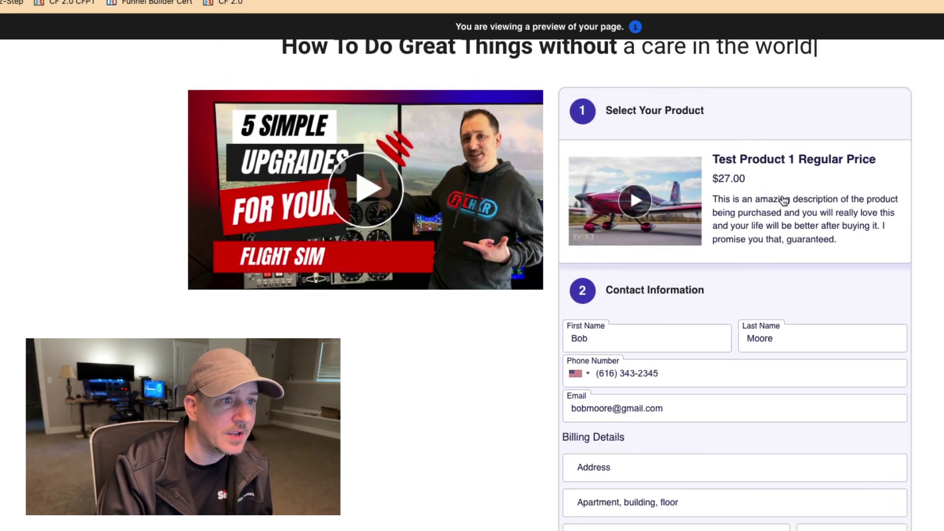
Step: Review the order summary's product, subtotal and total for the United States selection and compare them with the product section
scroll(710, 298, down, 2)
scroll(709, 299, down, 7)
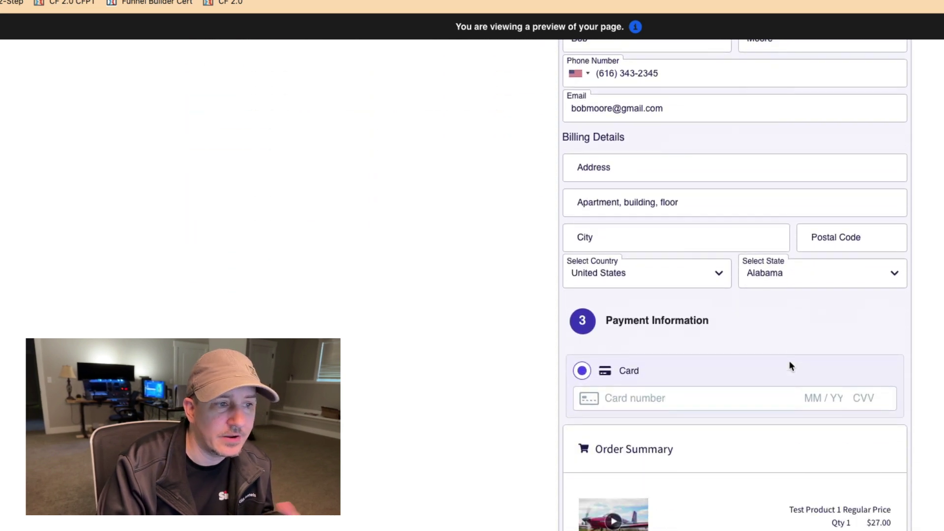
scroll(737, 372, down, 3)
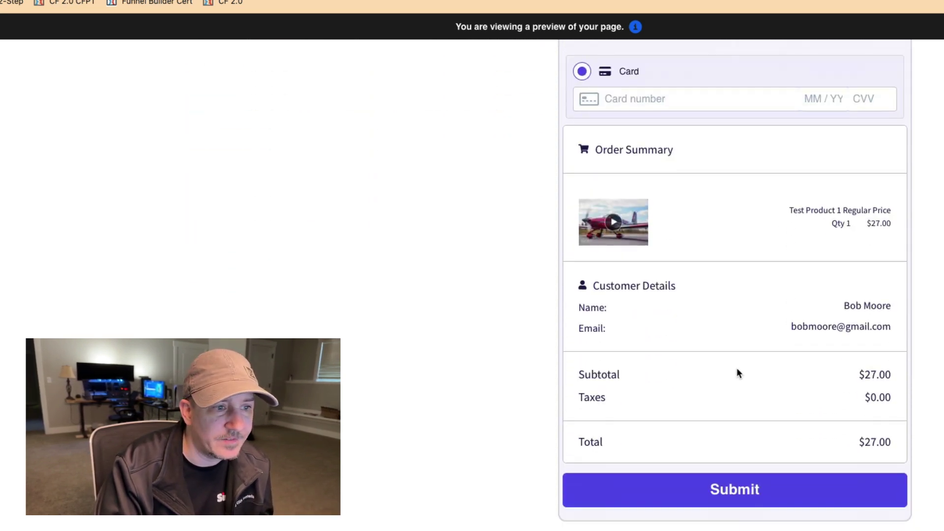
scroll(737, 373, up, 8)
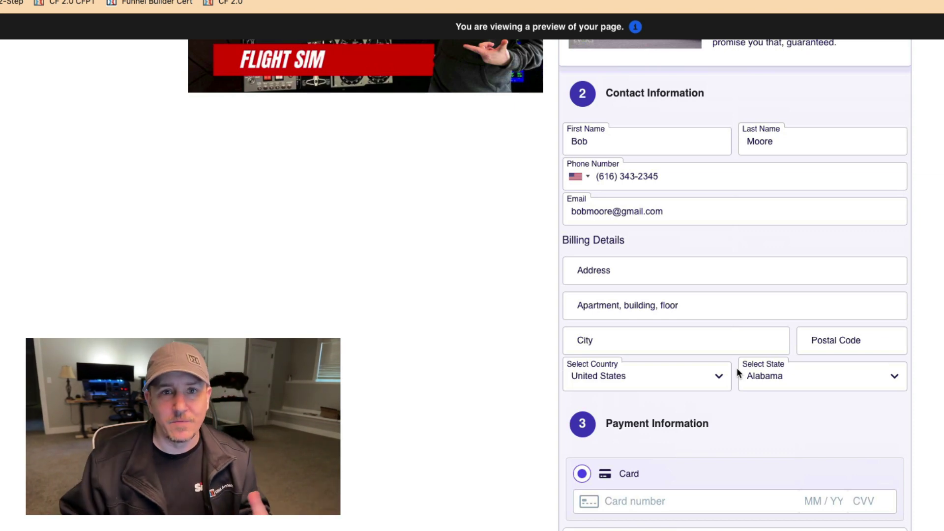
scroll(771, 296, up, 1)
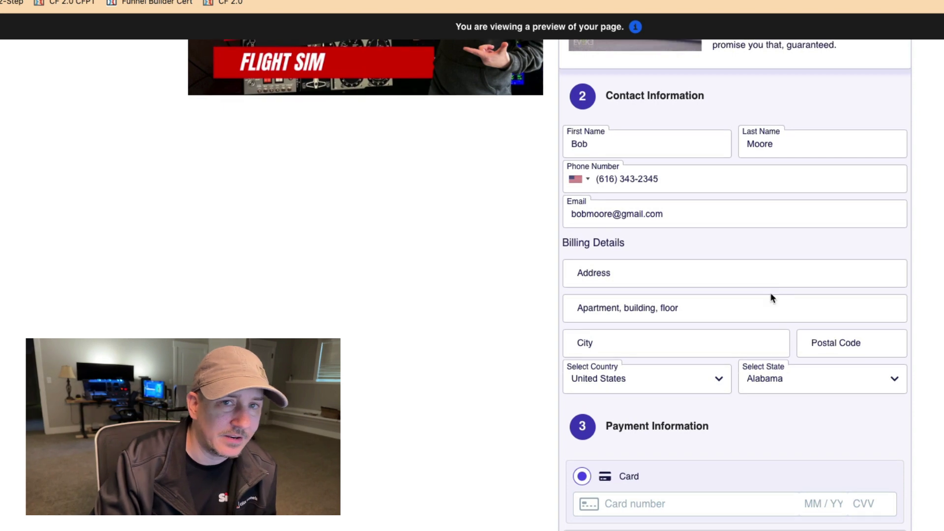
scroll(771, 294, up, 4)
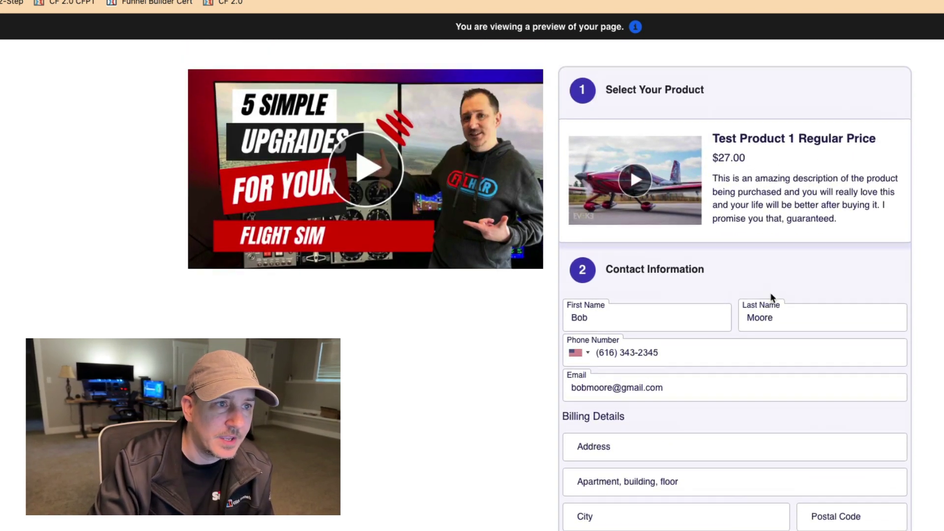